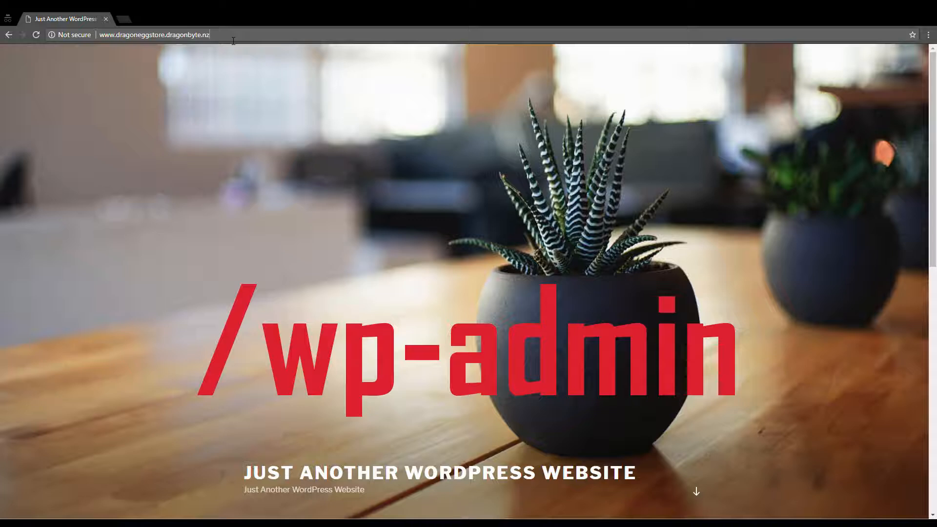
Step: Go to the site's WordPress admin login page by adding /wp-admin to the site address
type("/wp-adm")
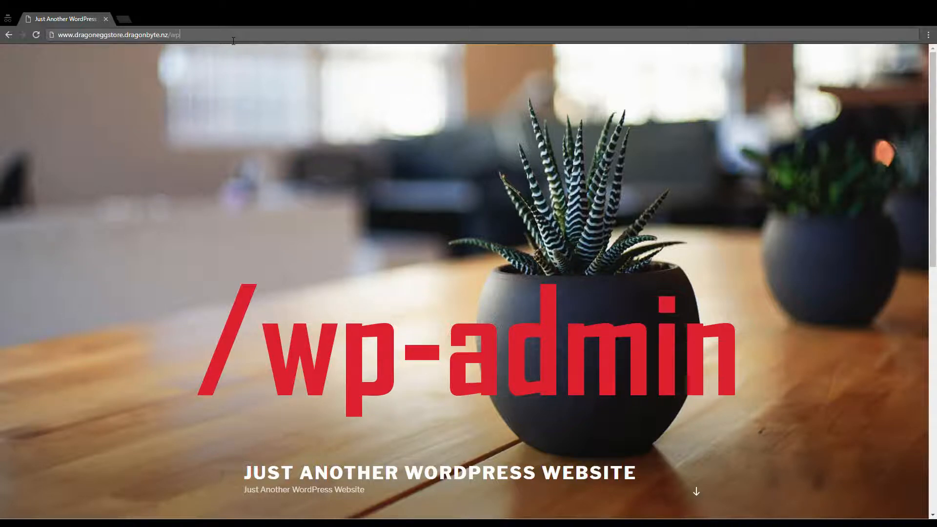
type("in")
key("Return")
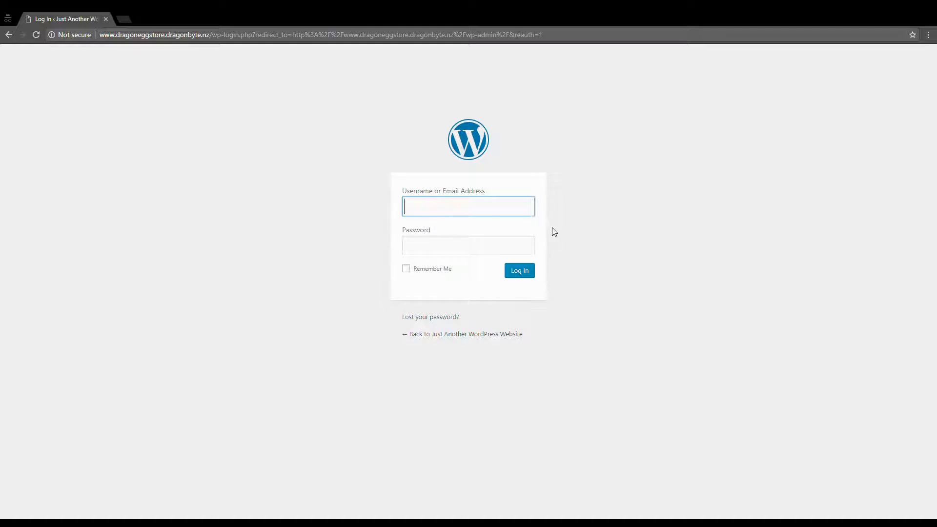
key("ctrl+v")
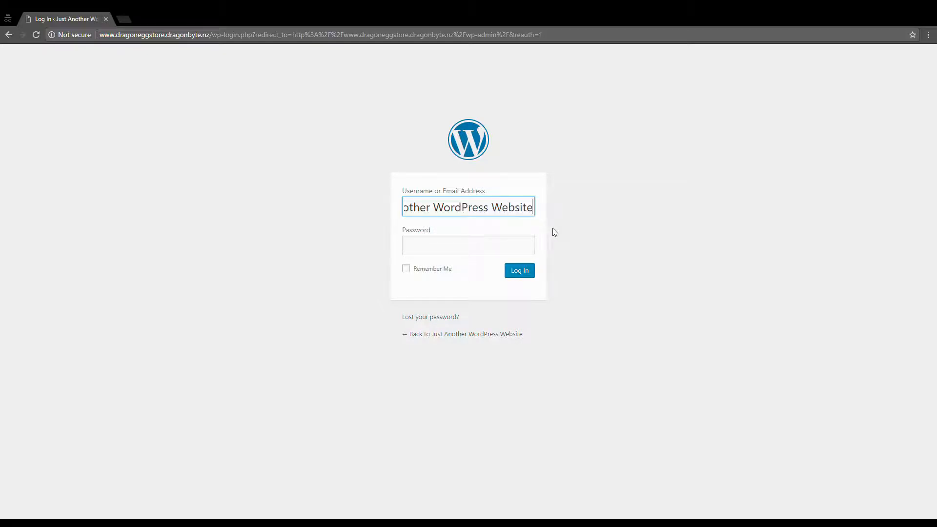
key("ctrl+a")
key("BackSpace")
left_click(672, 225)
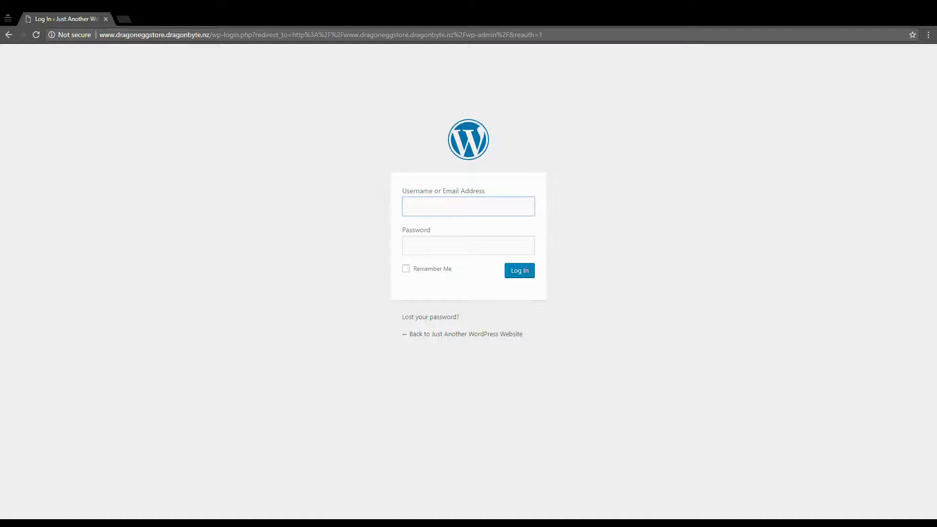
Step: Log in to WordPress with the account username and password, with Remember Me enabled
left_click(515, 210)
key("ctrl+v")
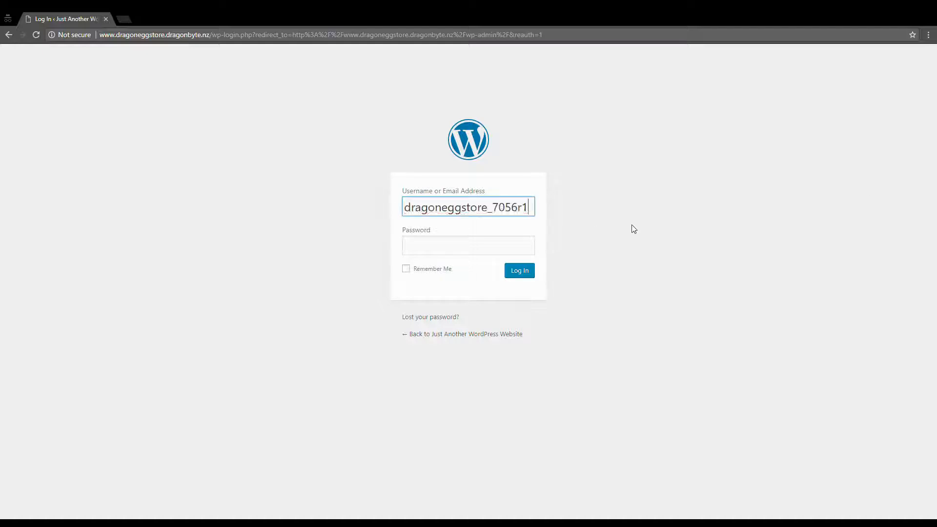
left_click(478, 249)
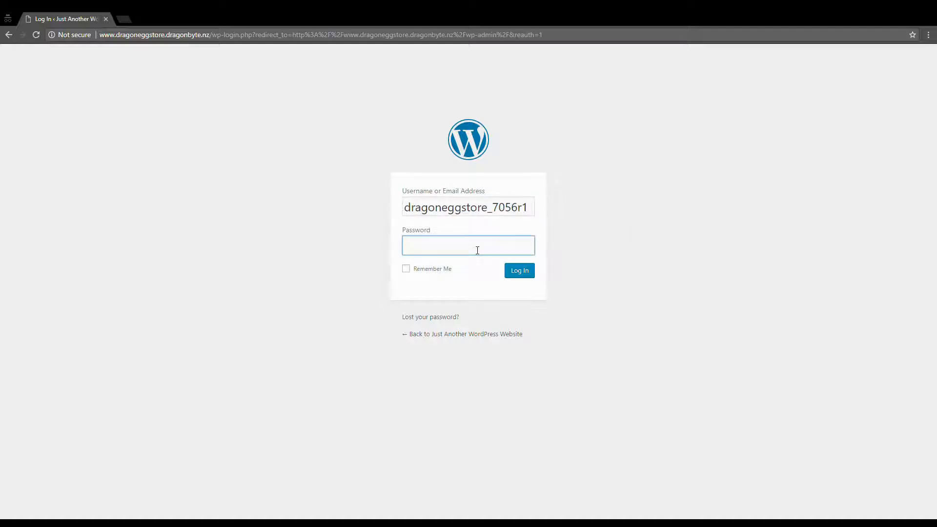
type("•••••••••••••••••••")
left_click(406, 269)
left_click(518, 275)
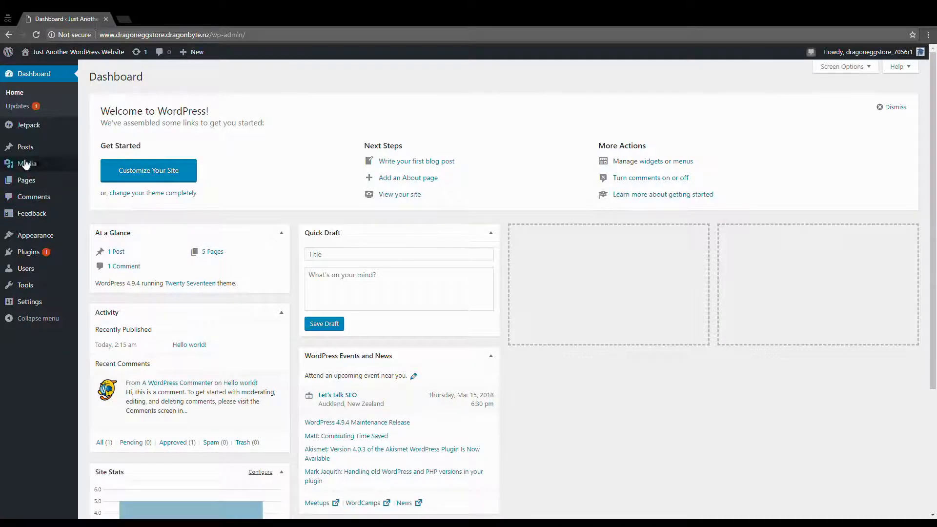
Step: Open the site's General settings
mouse_move(27, 168)
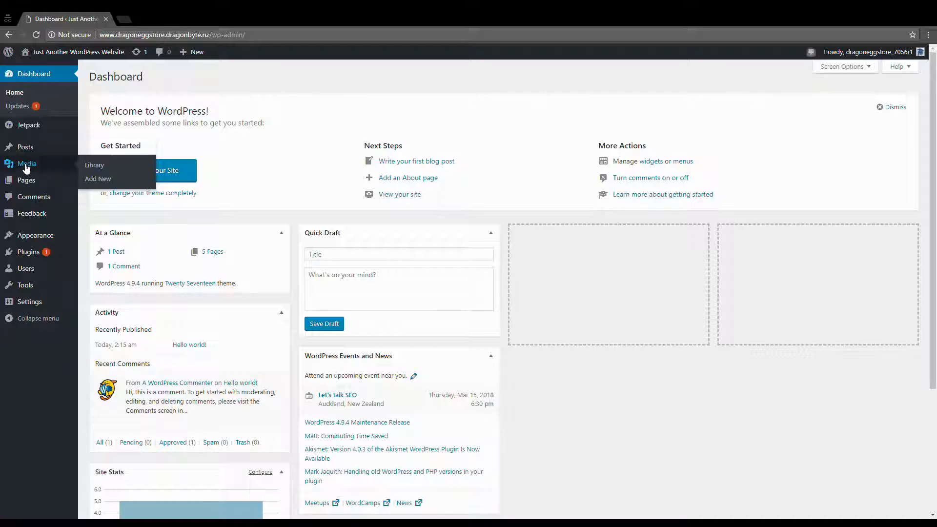
mouse_move(40, 238)
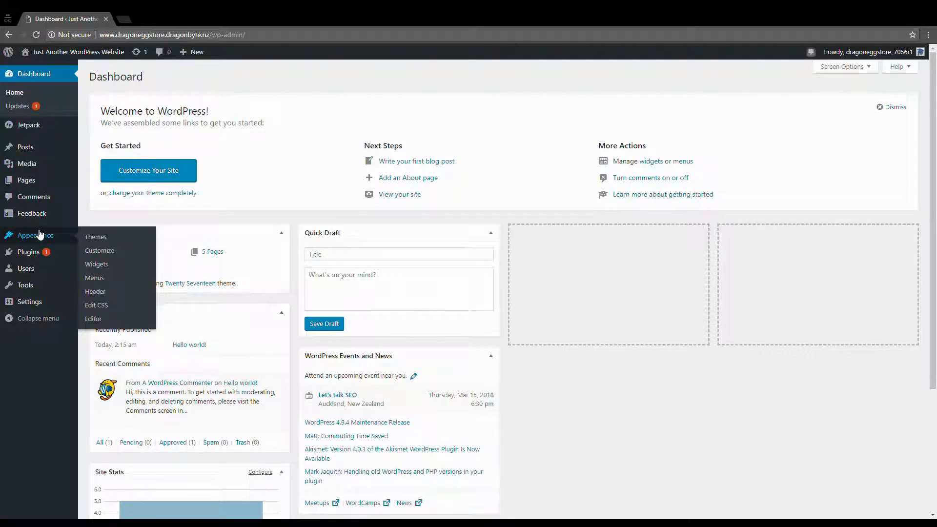
mouse_move(29, 307)
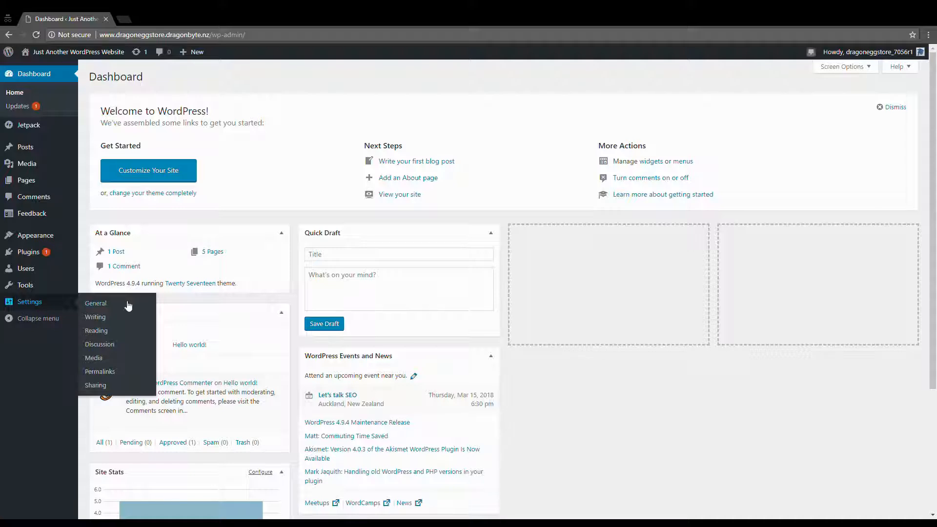
left_click(98, 303)
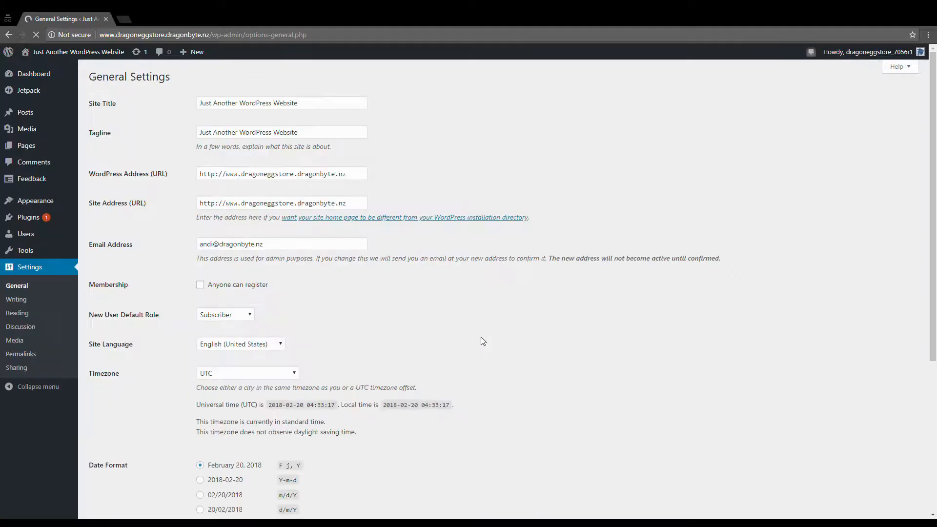
Step: Set the site title to "Dragon Egg Store" and the tagline to "Eggcelent Dragon Eggs"
left_click(312, 103)
key("ctrl+a")
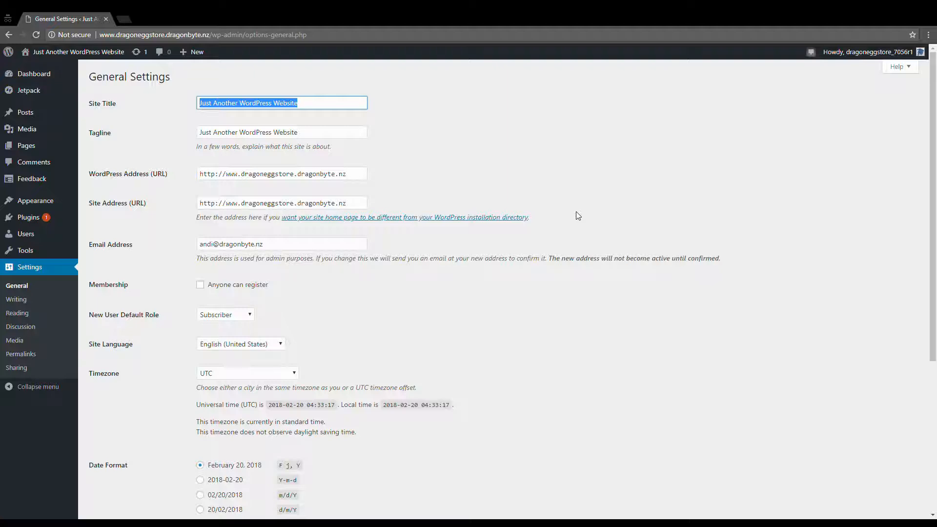
type("Dra")
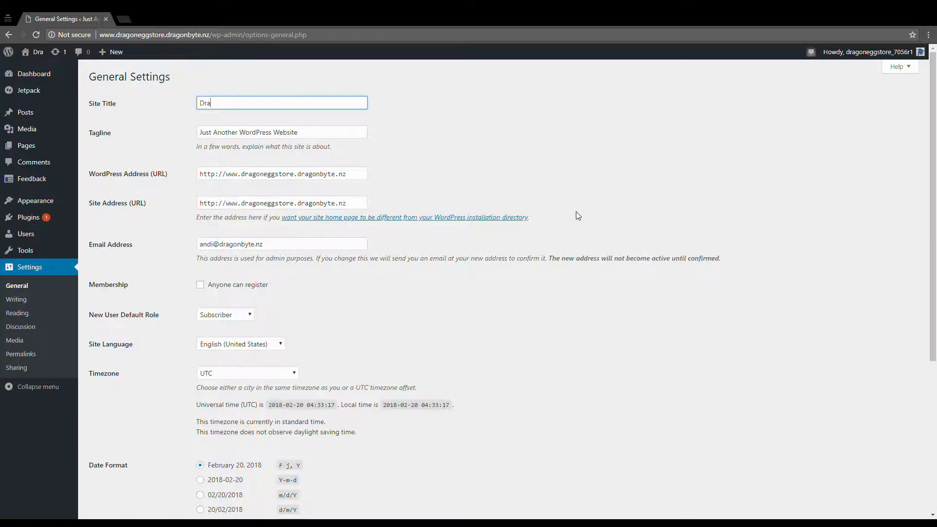
type("gon Egg Store")
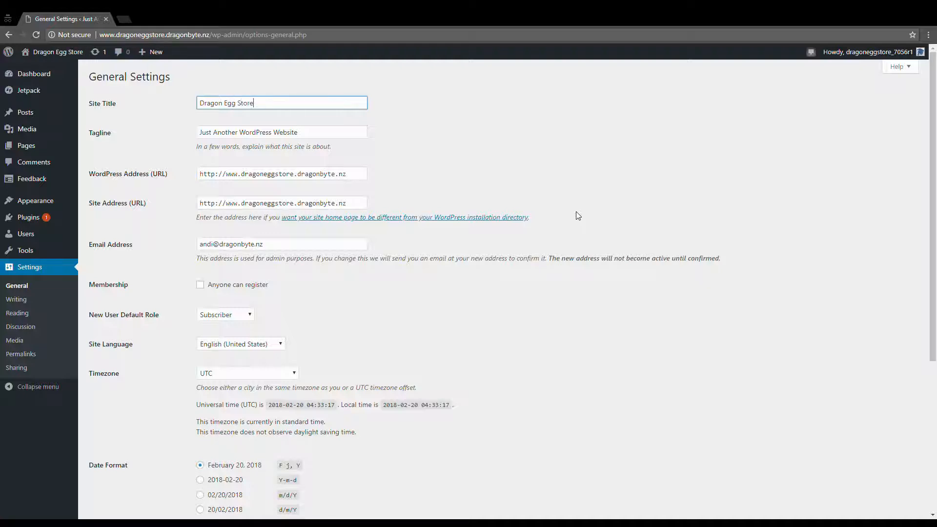
key("Tab")
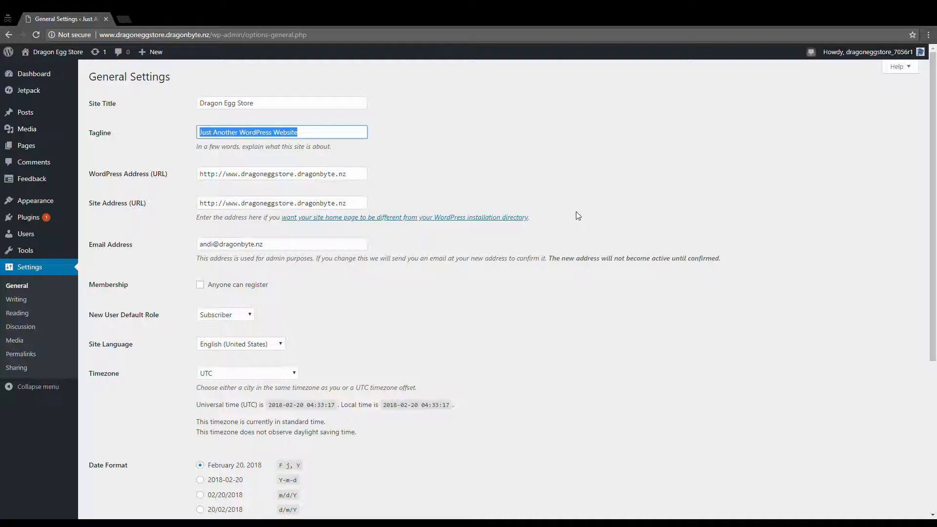
type("Eggc")
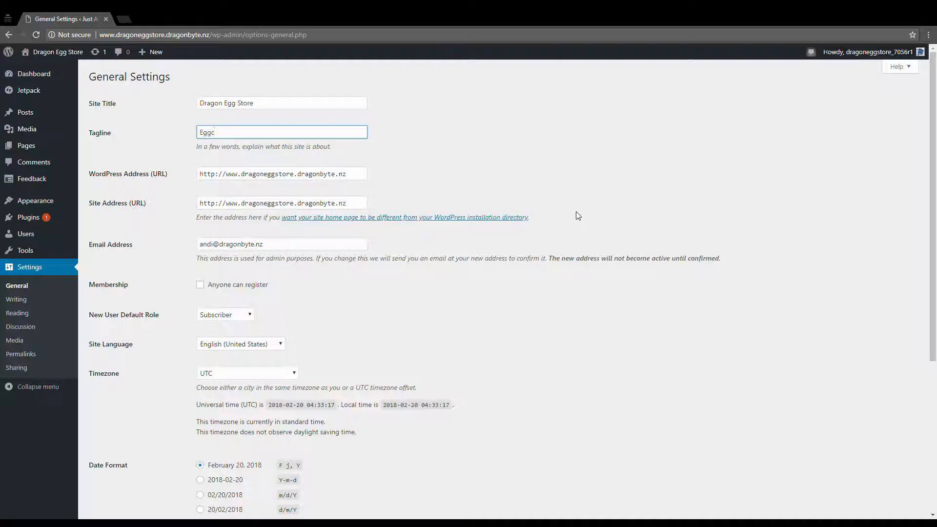
type("elent Dragon Eggs")
Step: Set the site language to English (New Zealand) and the timezone to Auckland, and save the settings
scroll(234, 224, "down", 3)
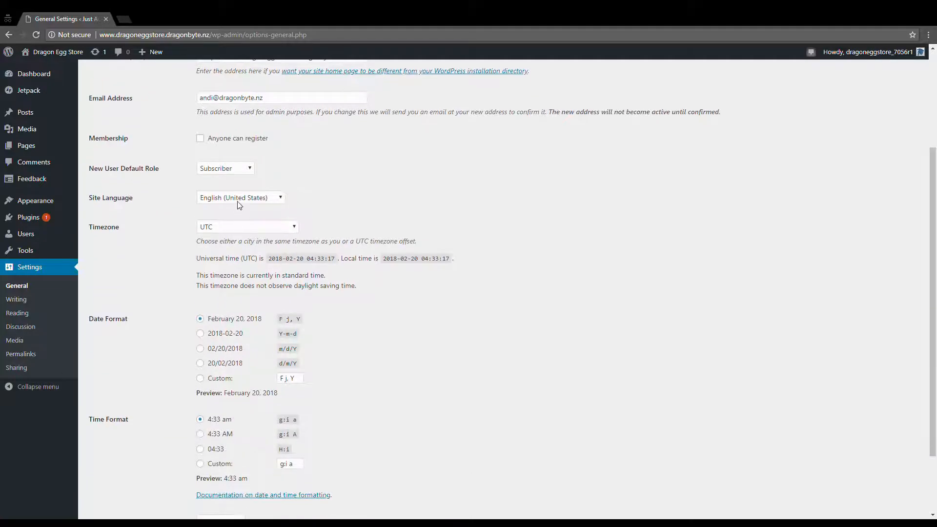
left_click(239, 204)
left_click(242, 230)
left_click(246, 229)
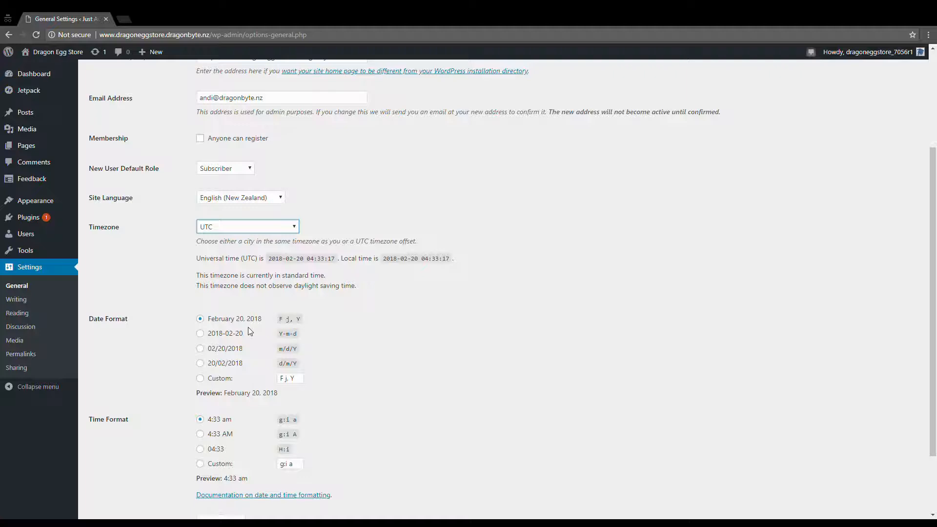
left_click(238, 346)
scroll(389, 427, "down", 2)
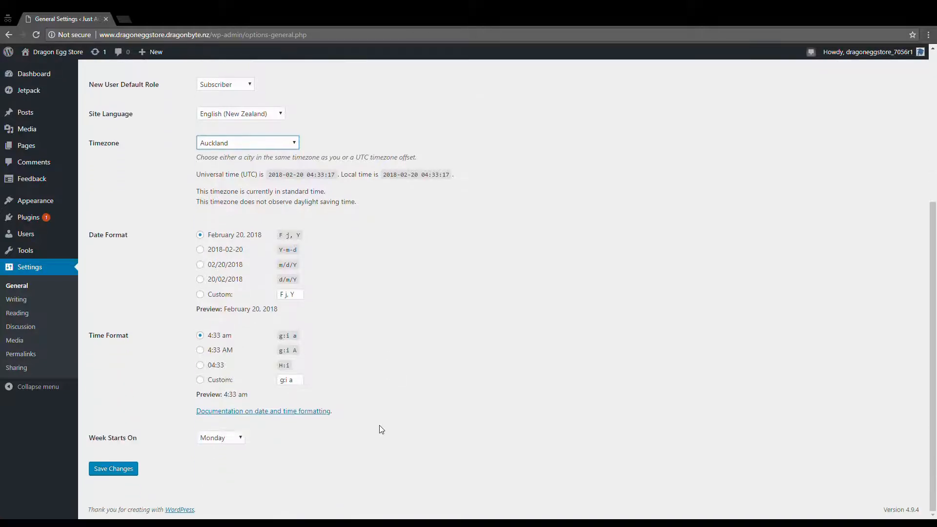
left_click(100, 471)
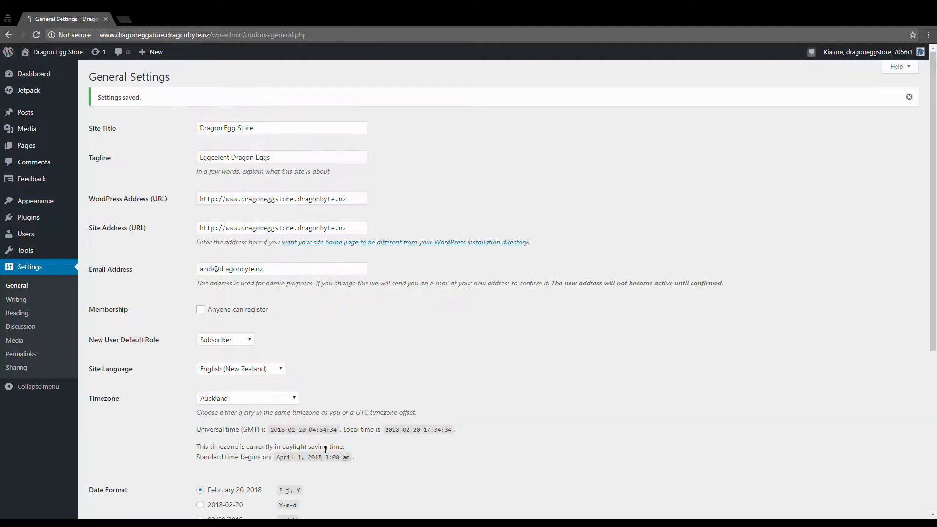
Step: Visit the live site and check the title and tagline on its front page
mouse_move(36, 61)
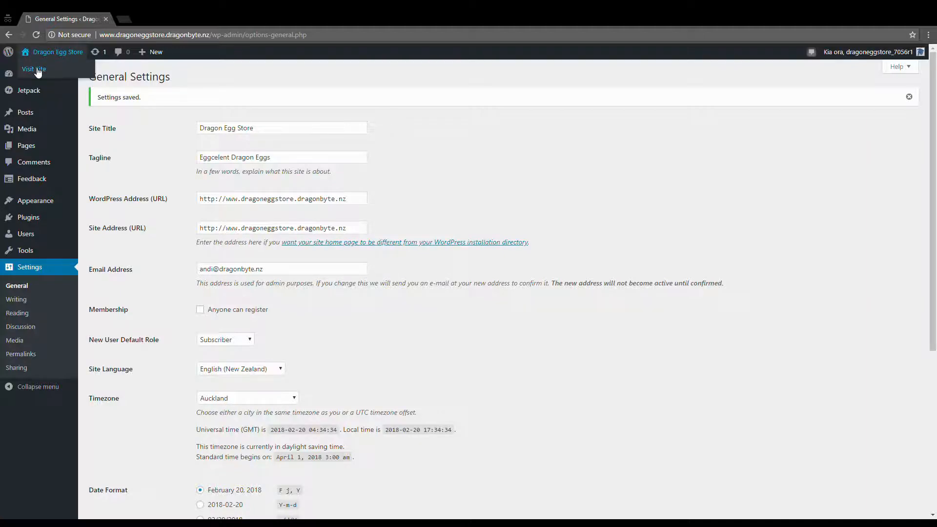
left_click(38, 71)
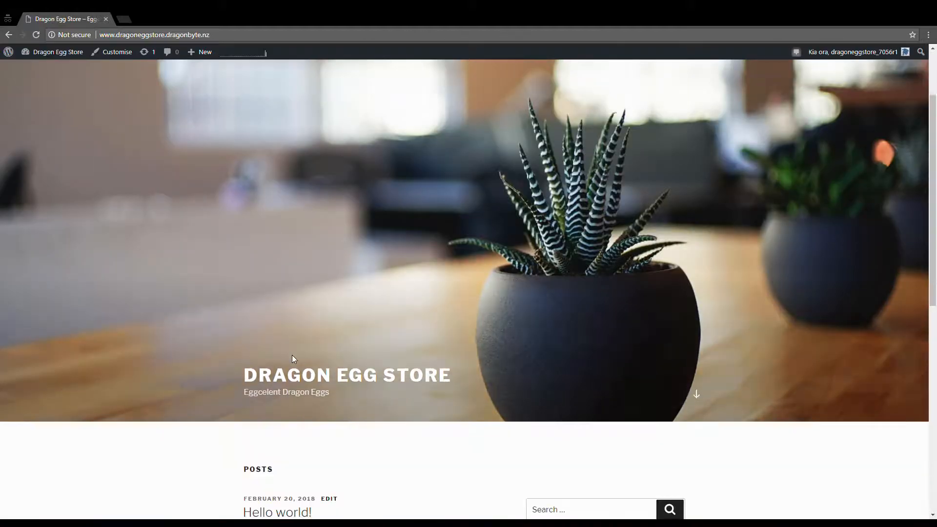
scroll(291, 355, "down", 1)
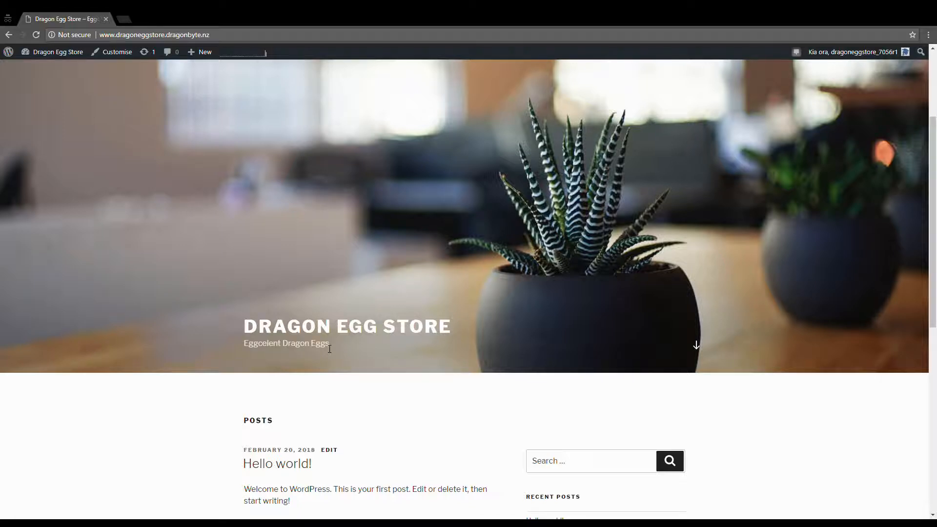
scroll(330, 349, "up", 3)
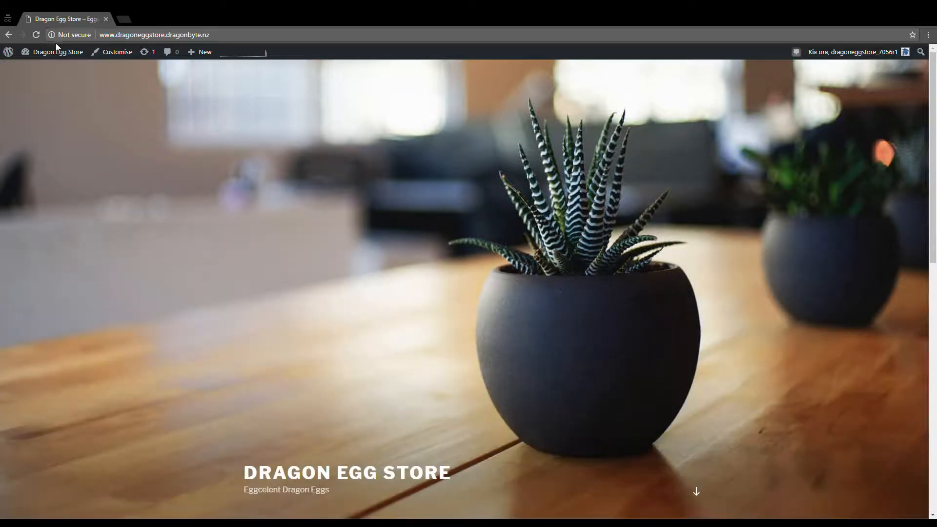
Step: Return to the dashboard and search for "woocommerce" among the plugins available to add
left_click(49, 70)
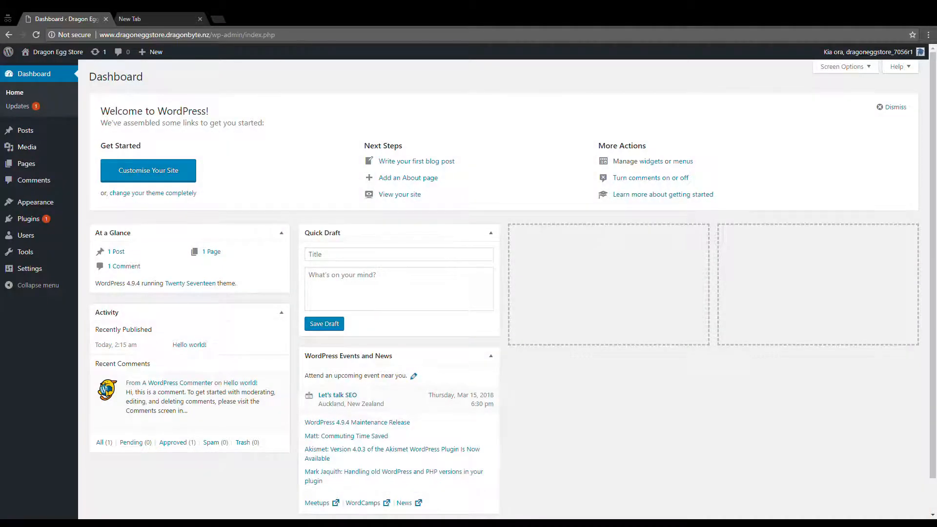
mouse_move(44, 222)
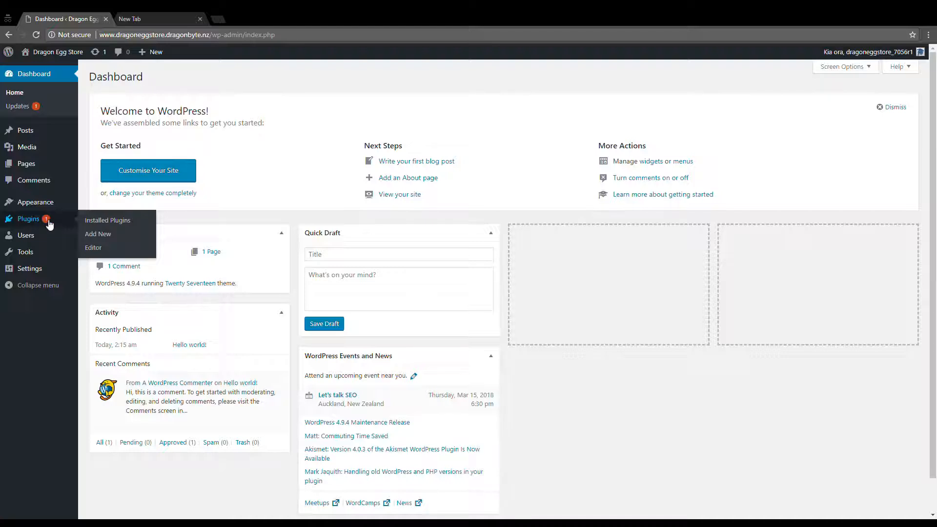
left_click(105, 236)
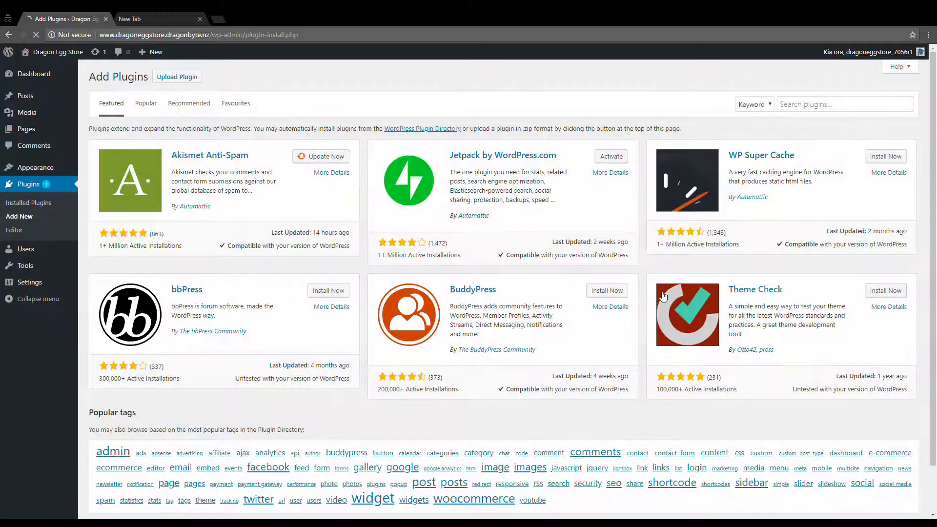
left_click(803, 104)
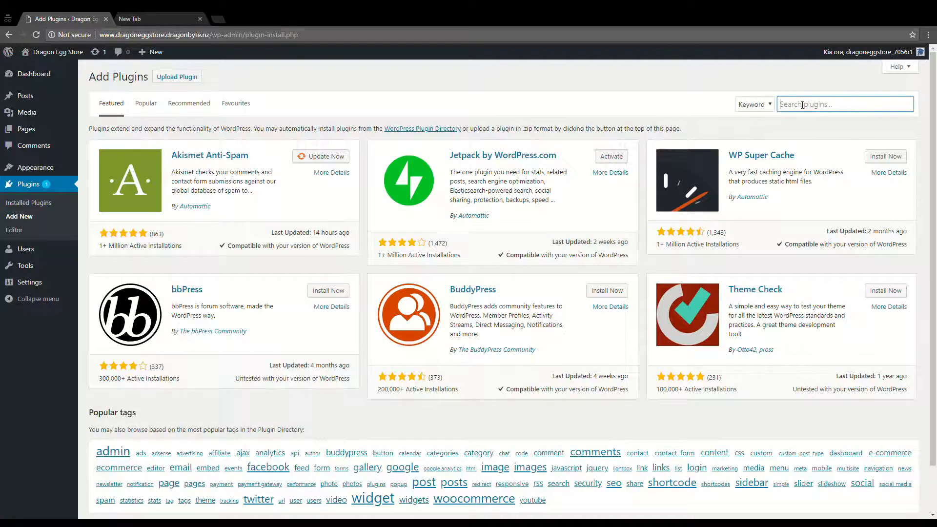
type("woocommerce")
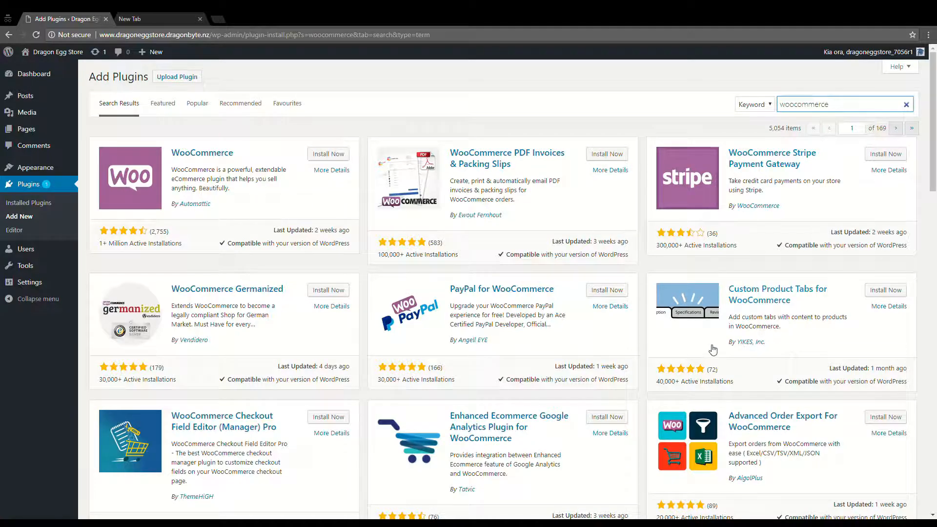
Step: Browse the WooCommerce plugin search results and examine the rating of the main WooCommerce plugin
scroll(707, 345, "down", 5)
scroll(706, 345, "down", 15)
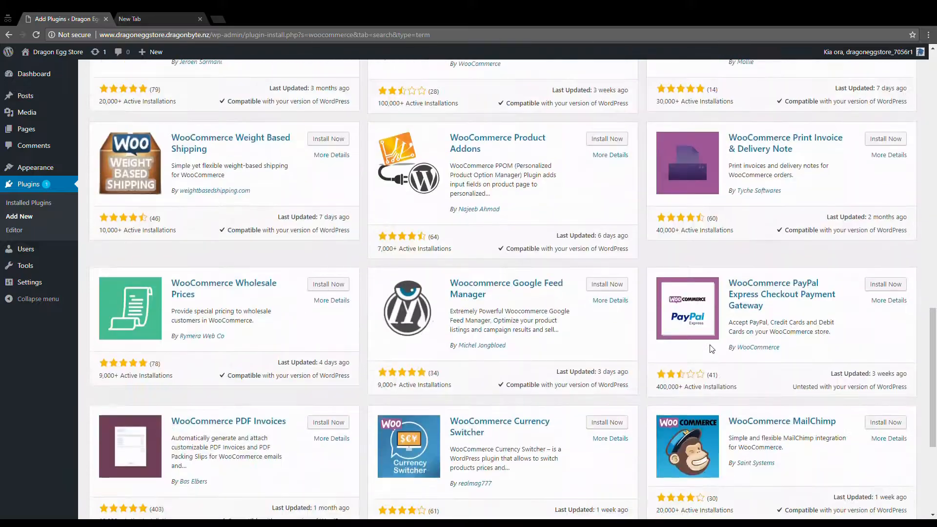
scroll(711, 348, "down", 3)
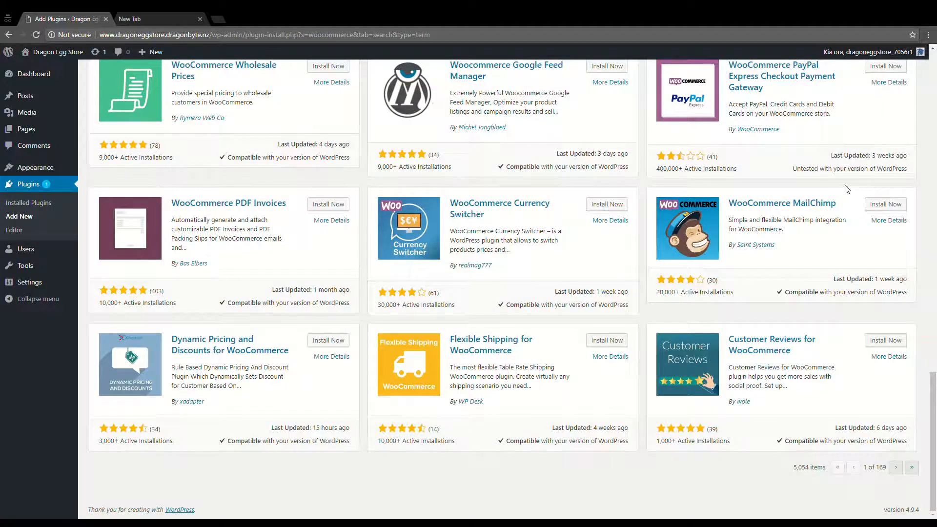
scroll(643, 288, "up", 1)
scroll(644, 288, "up", 10)
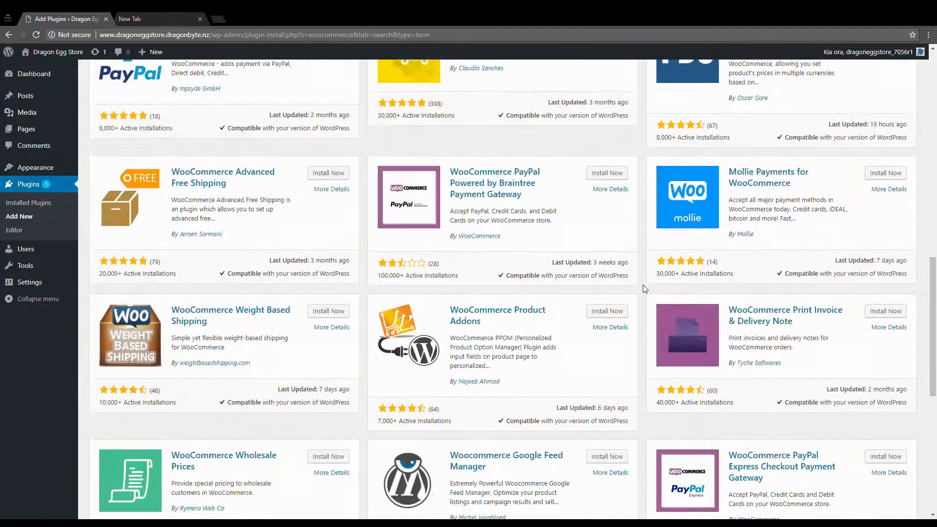
scroll(642, 288, "up", 8)
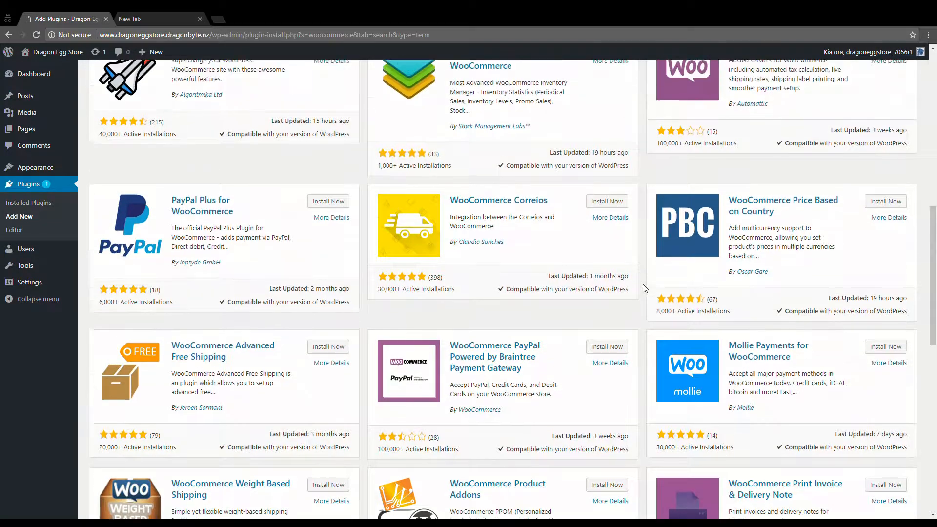
scroll(644, 292, "up", 4)
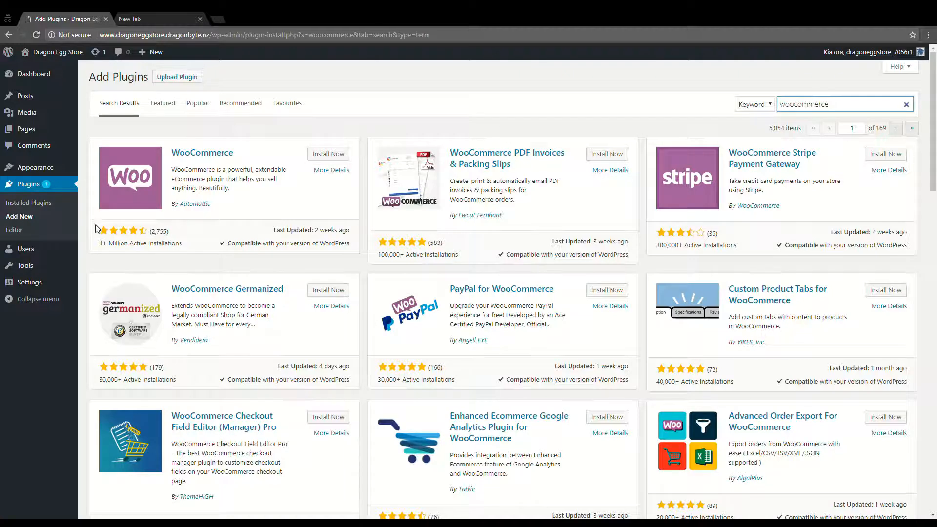
double_click(164, 232)
left_click(163, 235)
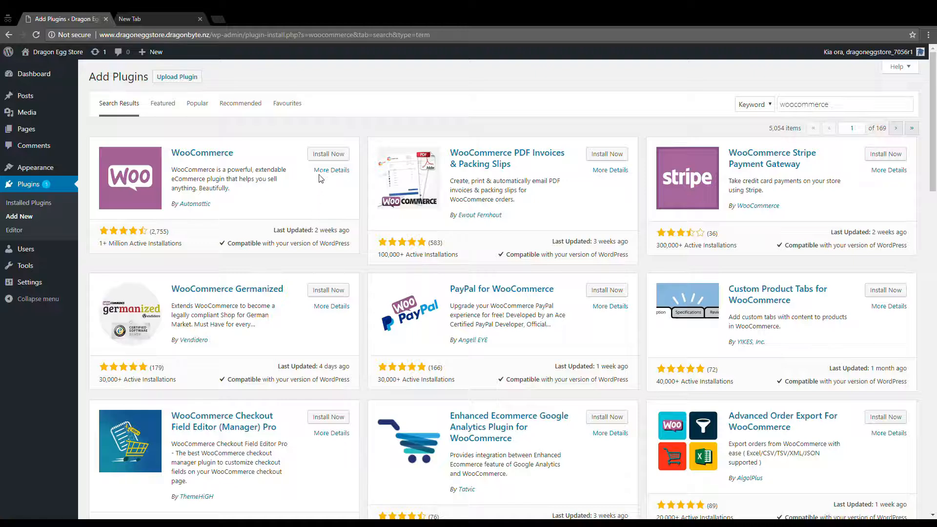
Step: Install and activate the WooCommerce plugin by Automattic
left_click(327, 155)
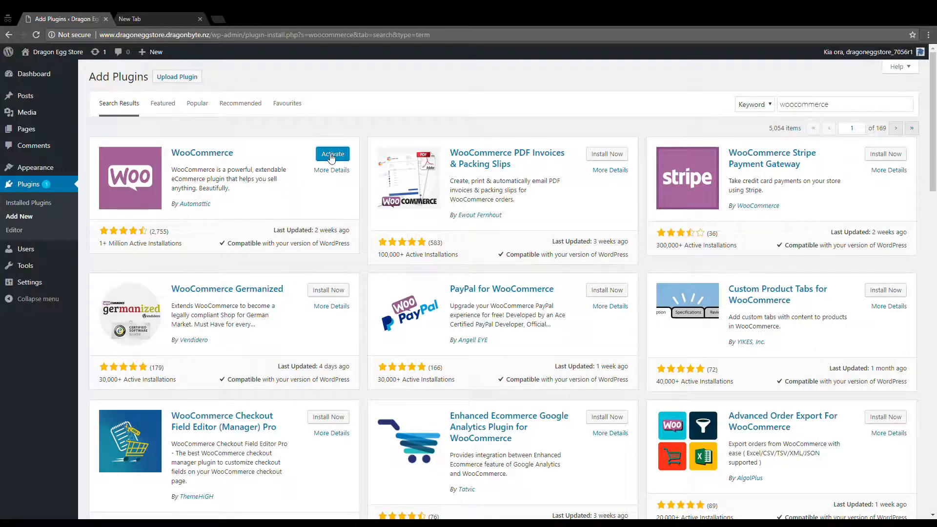
left_click(332, 155)
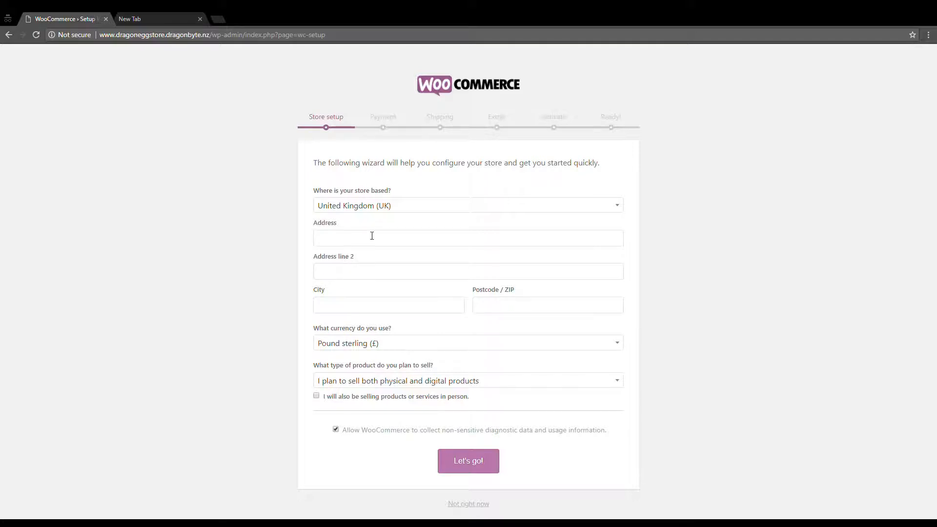
Step: Set the store's base location to New Zealand — Wellington in the WooCommerce setup wizard
left_click(389, 211)
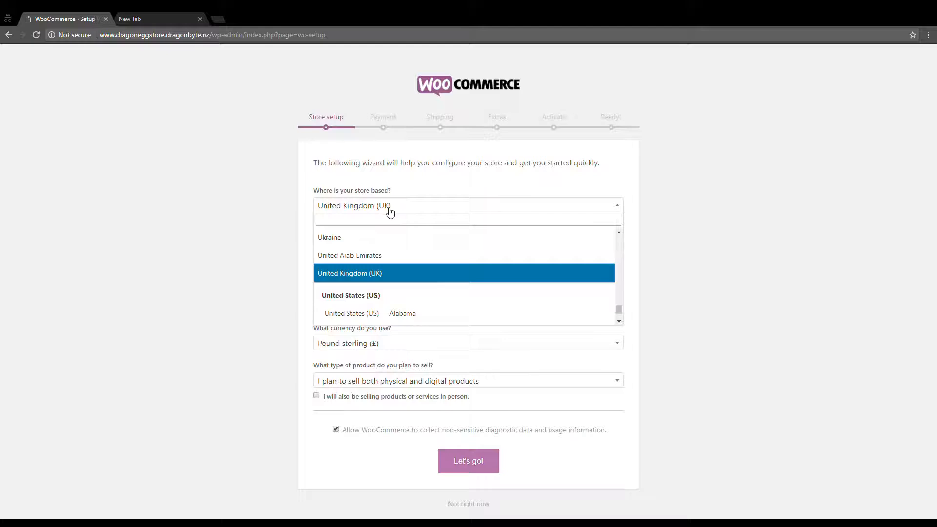
type("new")
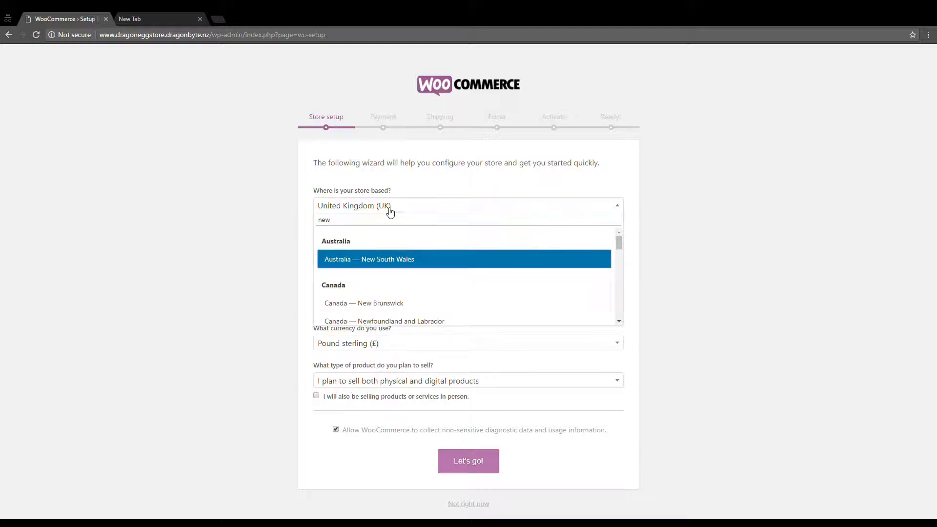
type(" ze")
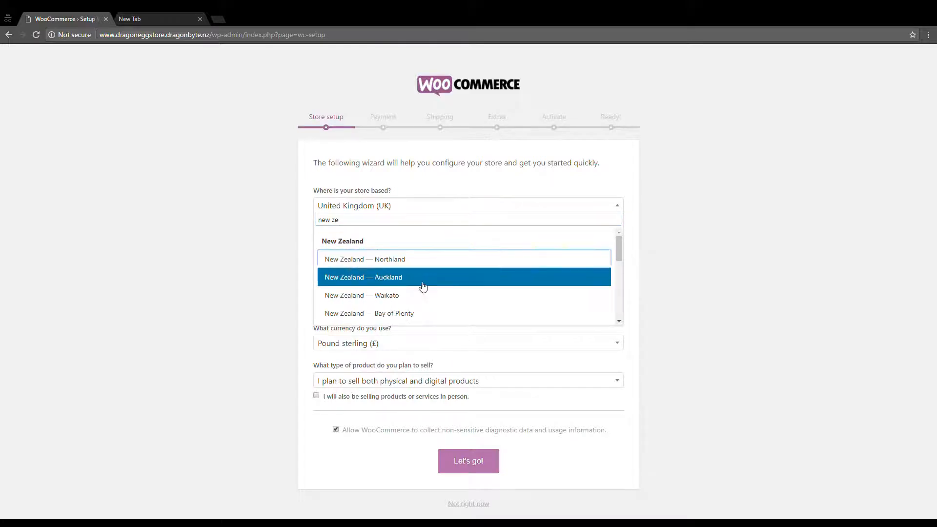
scroll(421, 291, "down", 3)
left_click(403, 259)
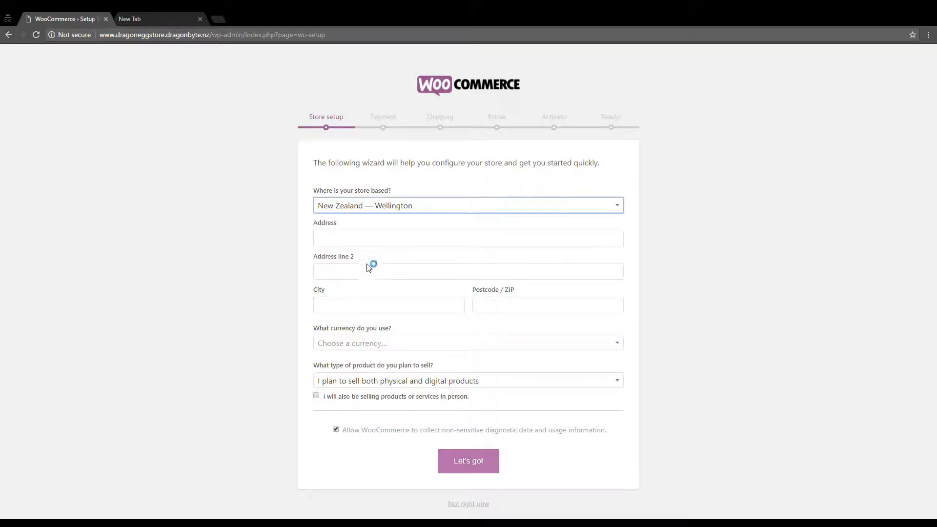
Step: Enter the store's postal address, city and postcode, leaving the second address line empty
left_click(373, 238)
type("PO B")
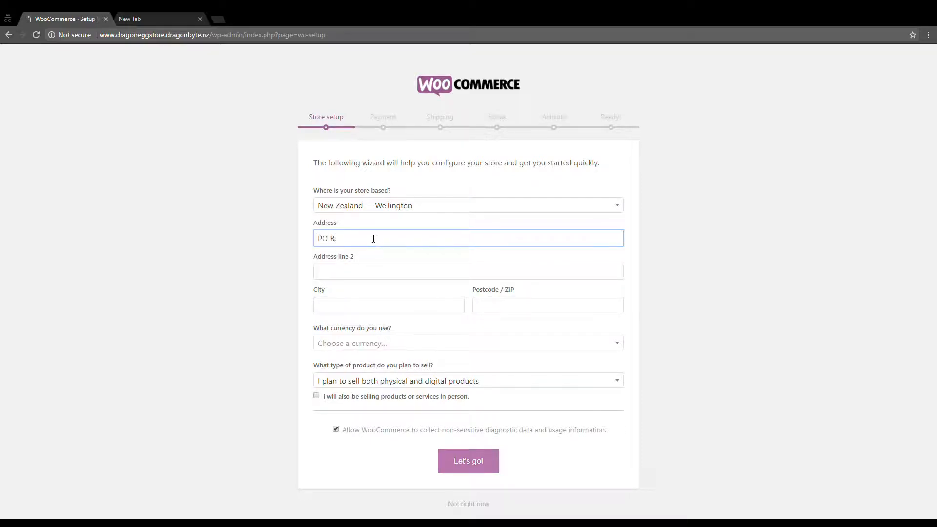
type("ox 10104")
key("Tab")
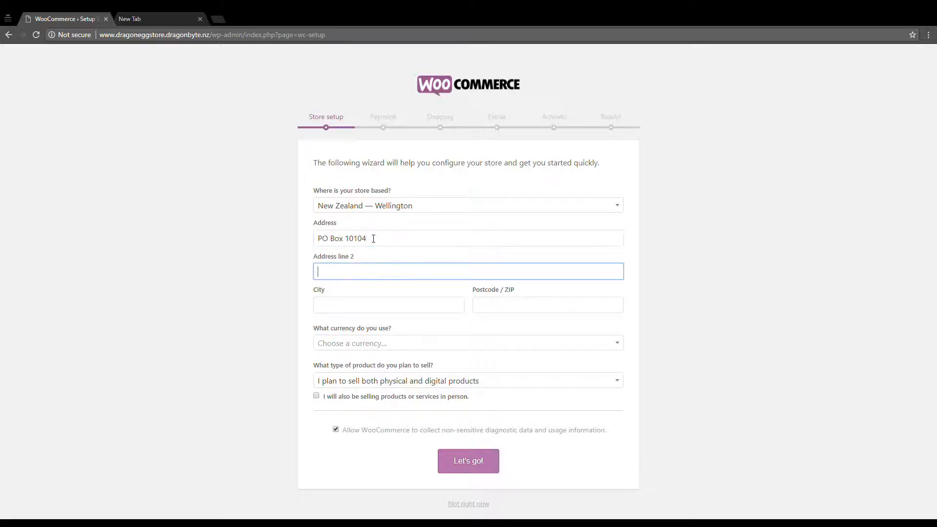
key("Tab")
type("Wellington")
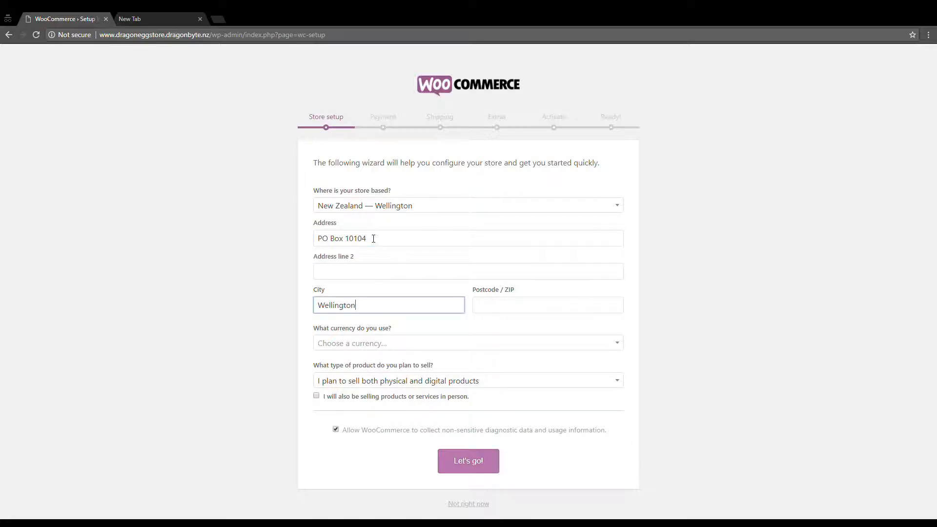
key("Tab")
type("6143")
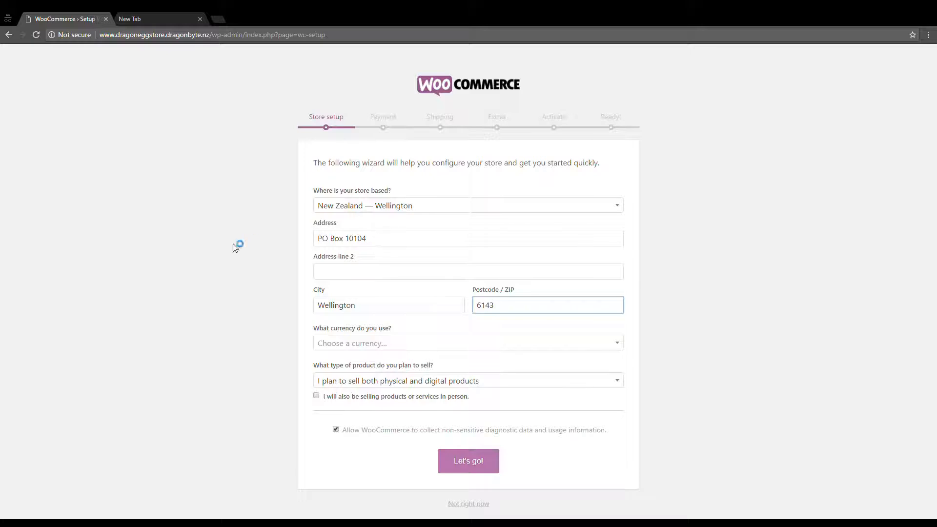
Step: Set the store currency to New Zealand dollar ($)
left_click(409, 345)
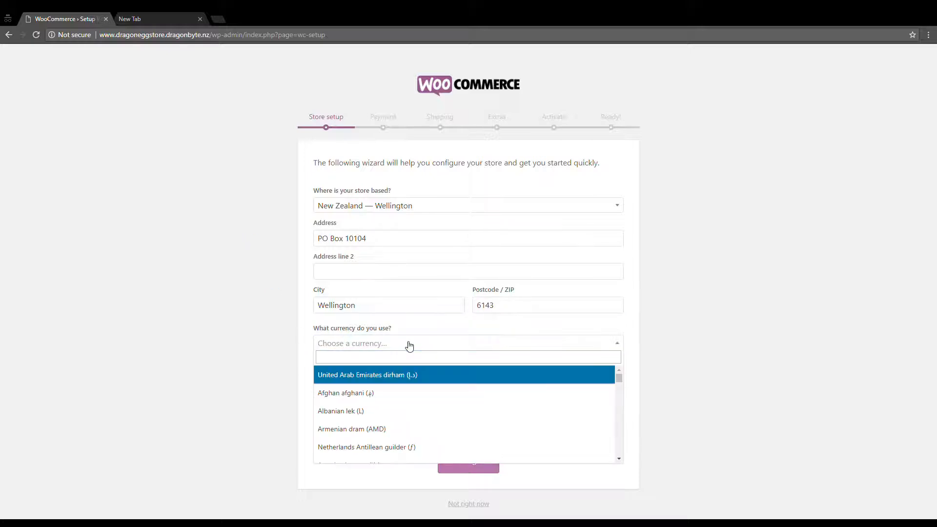
type("new ze")
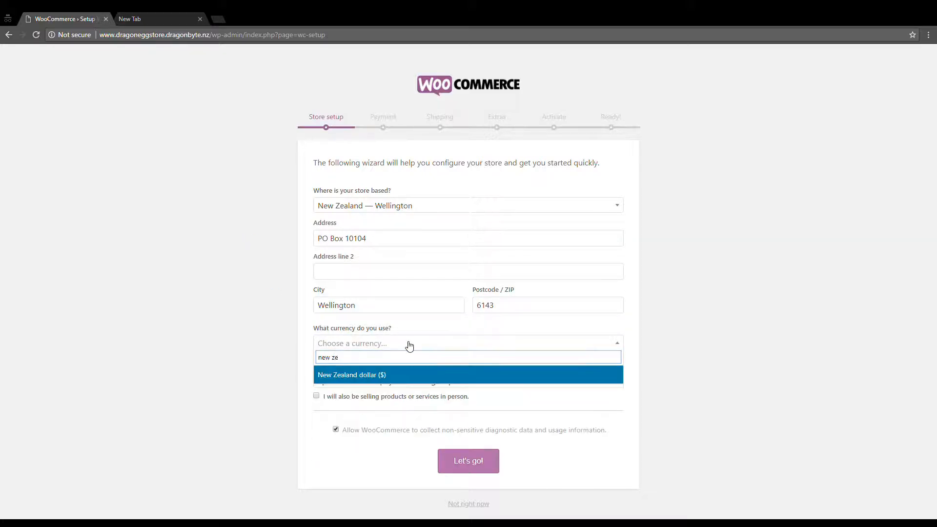
type("alan")
left_click(380, 375)
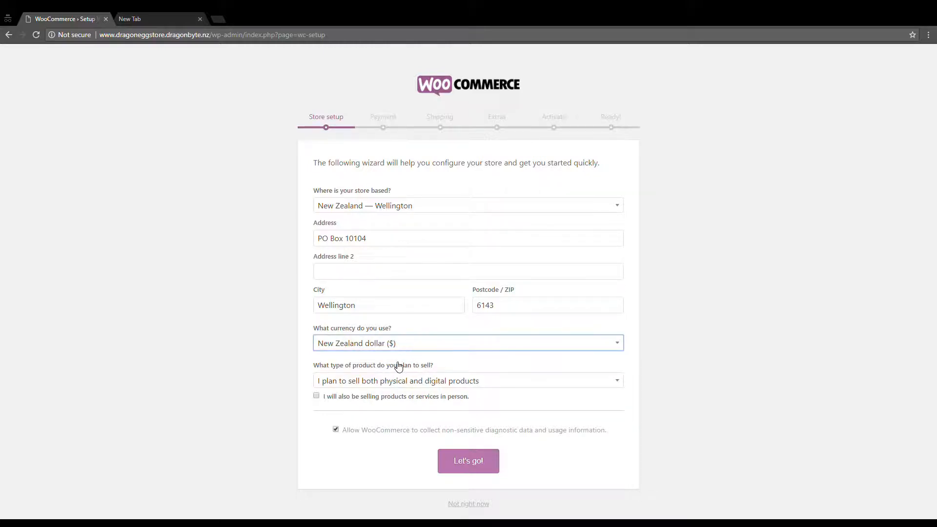
Step: Choose to sell both physical and digital products, mark that products or services are also sold in person, and continue to the payment settings
left_click(359, 382)
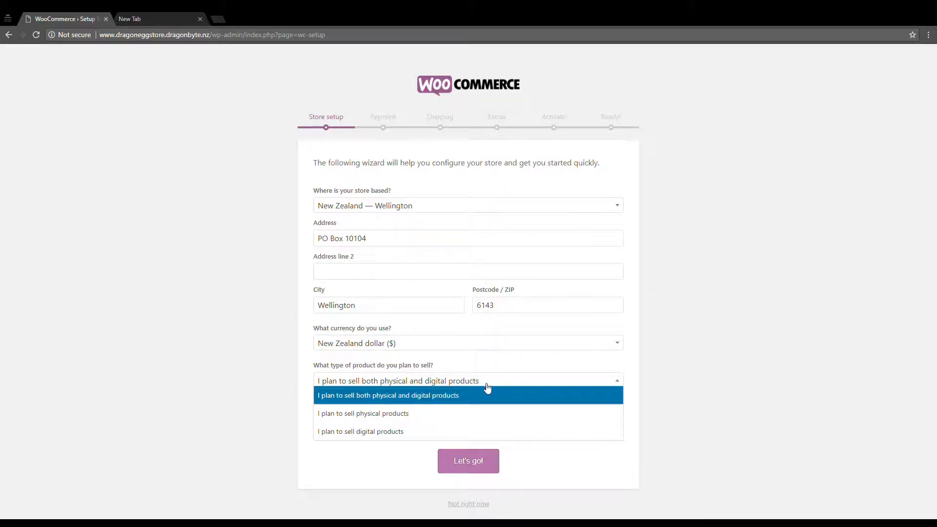
left_click(391, 396)
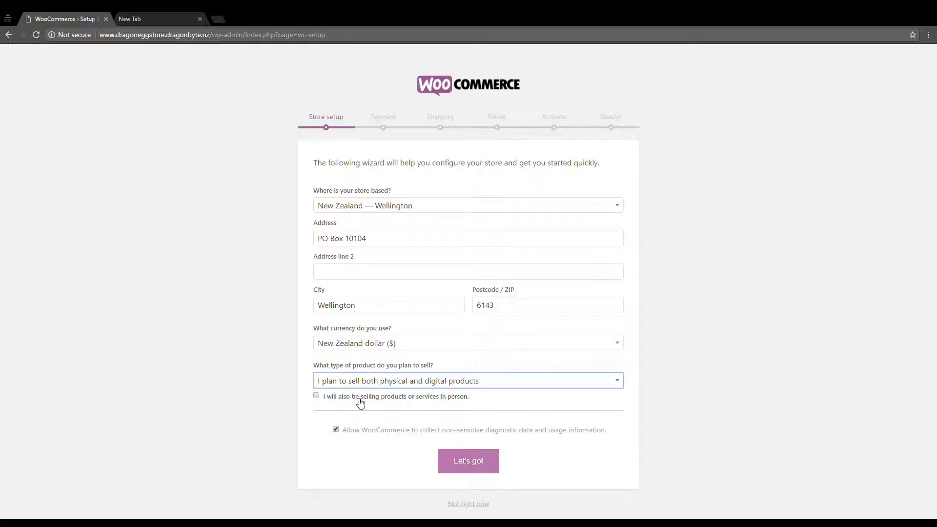
left_click(317, 395)
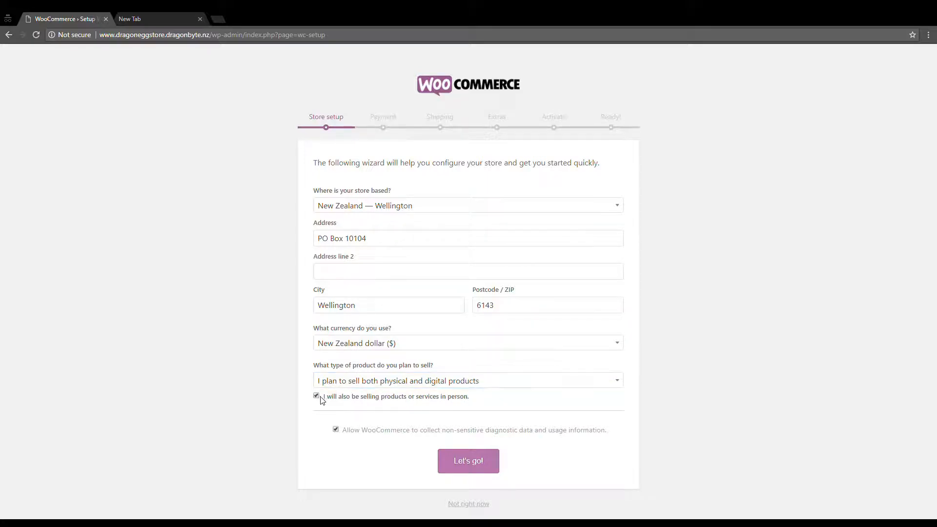
left_click(475, 468)
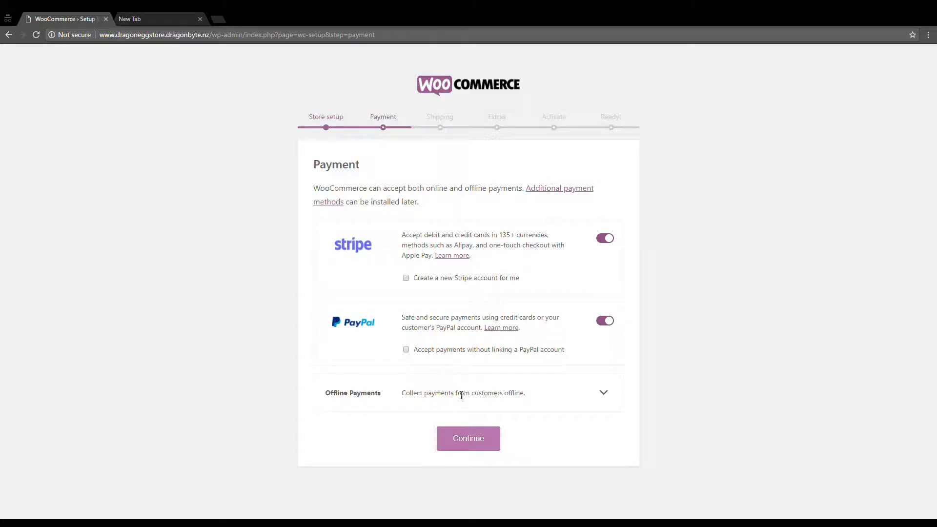
Step: Accept PayPal payments without linking a PayPal account, and continue to the shipping settings
left_click(406, 349)
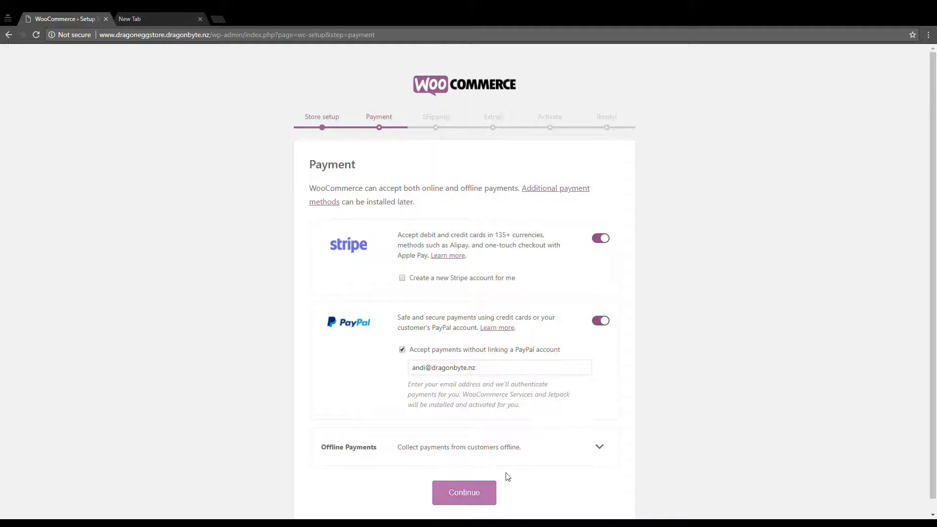
left_click(463, 494)
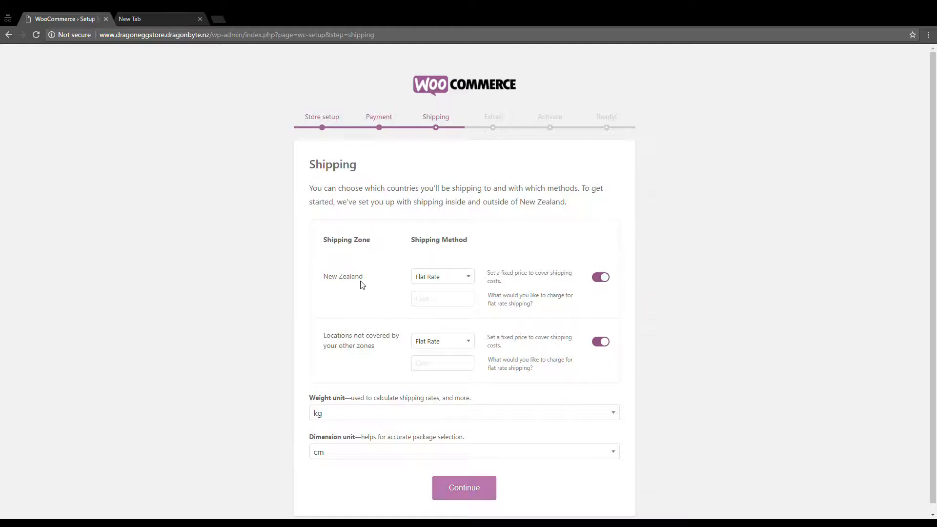
Step: Set the flat-rate shipping cost to 1 for both New Zealand and the locations not covered by other zones
left_click(418, 304)
type("1")
left_click(438, 364)
type("1")
Step: Choose kg as the weight unit and cm as the dimension unit, and continue to the recommended extras
left_click(618, 416)
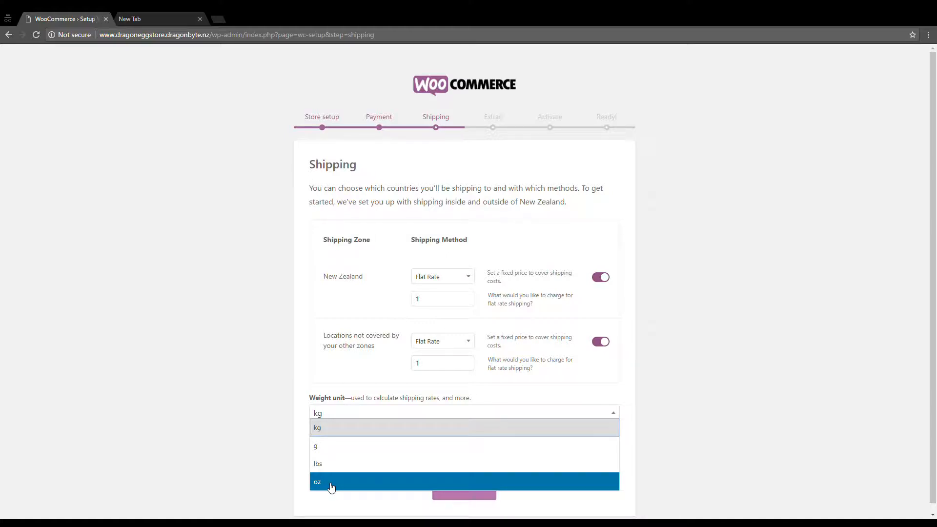
left_click(339, 432)
left_click(324, 454)
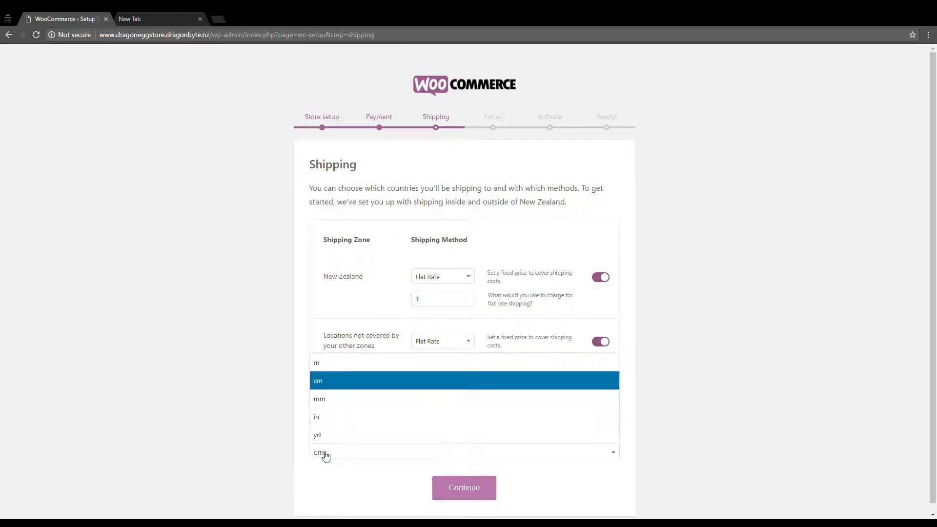
left_click(326, 456)
left_click(462, 493)
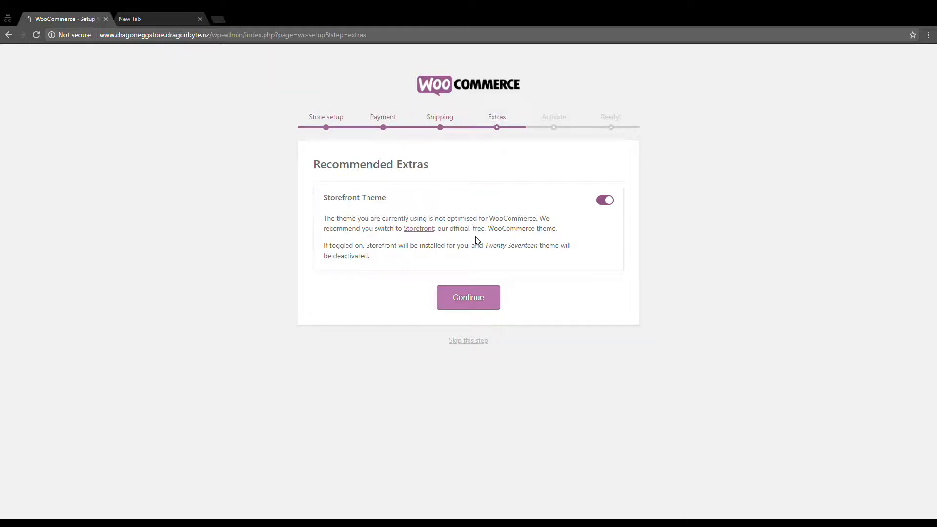
Step: Turn off the automatic Storefront theme installation and continue to the activation stage
left_click(603, 202)
left_click(450, 302)
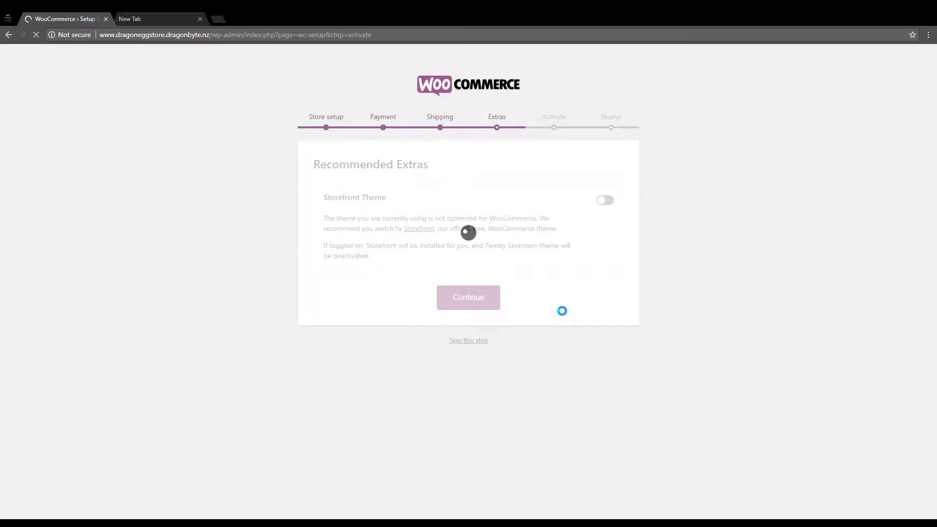
Step: Connect the store to Jetpack through a WordPress.com login to complete the setup wizard
scroll(661, 329, "down", 1)
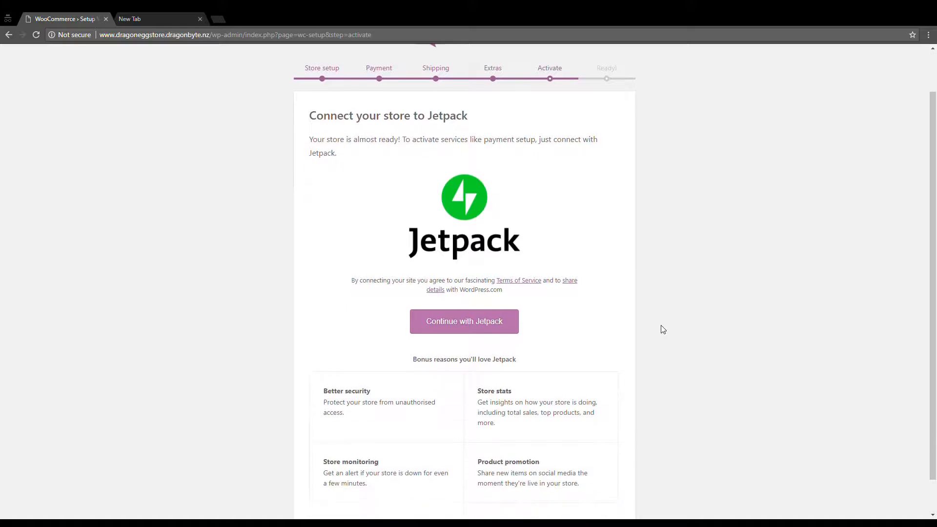
scroll(661, 328, "down", 1)
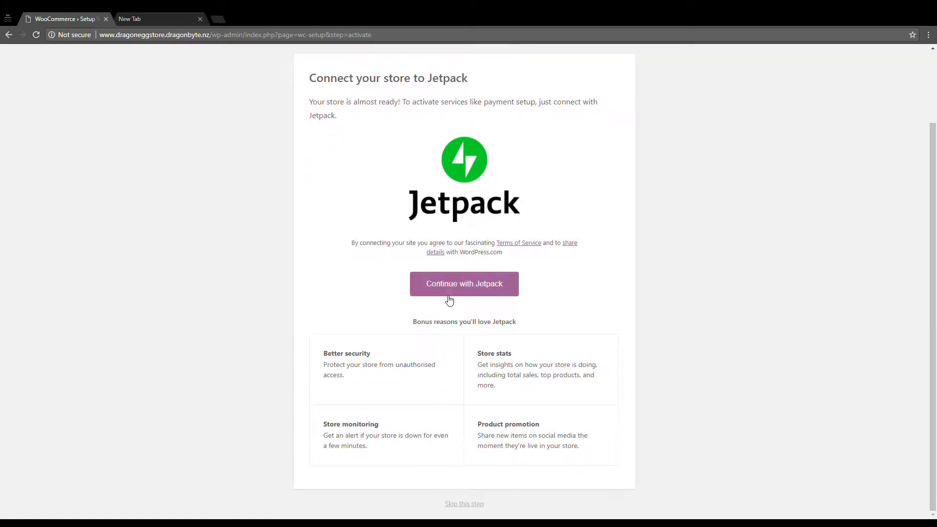
left_click(477, 288)
left_click(478, 288)
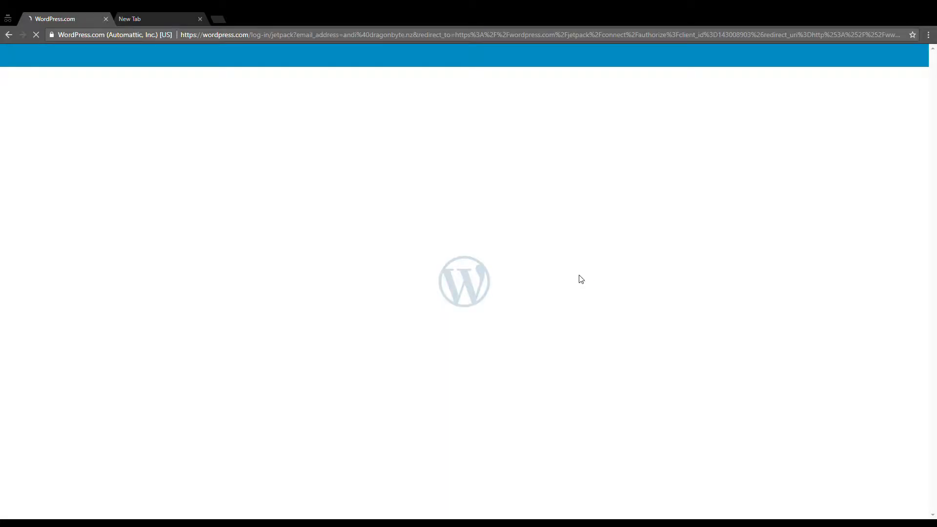
left_click(442, 200)
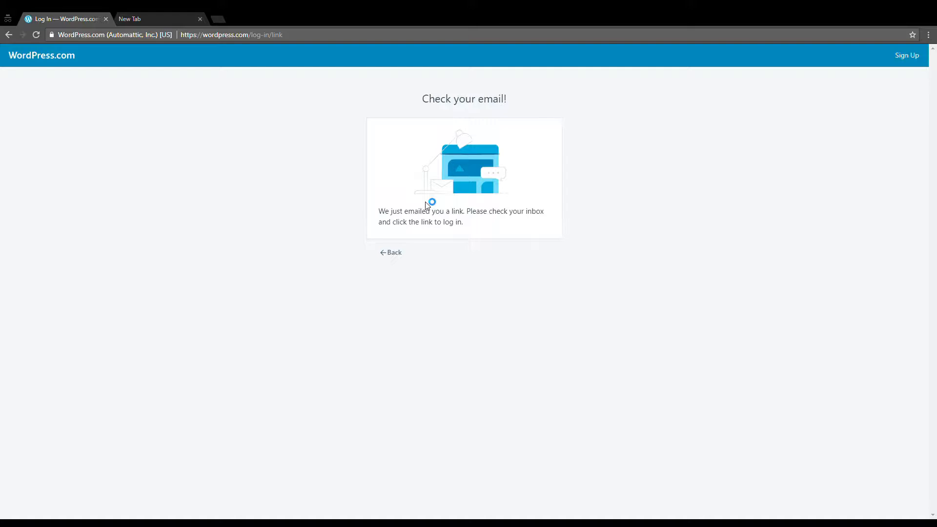
left_click(396, 253)
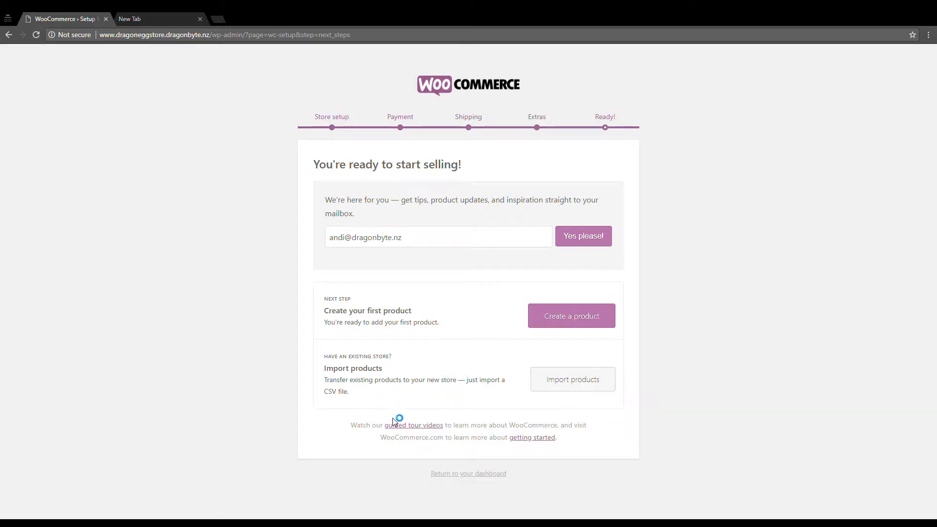
Step: Return to the dashboard and search the themes available to add for "Storefront"
left_click(483, 474)
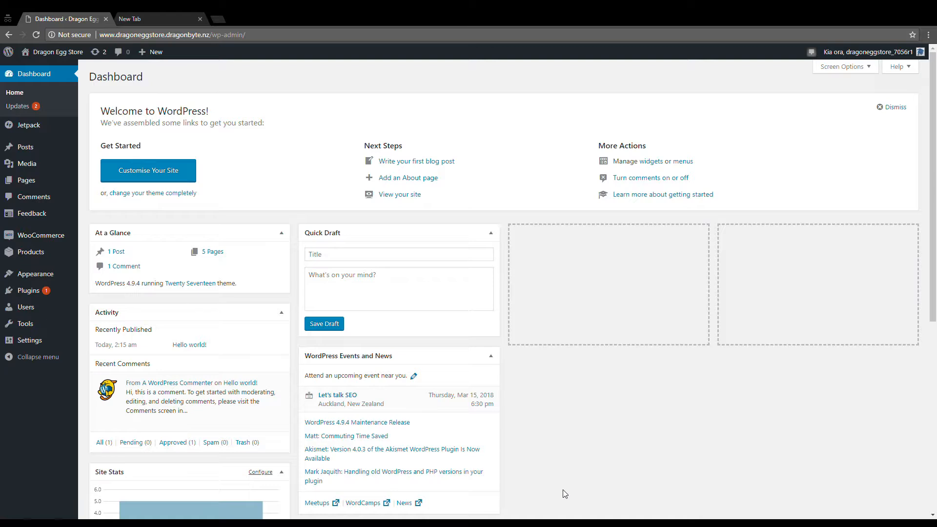
mouse_move(37, 240)
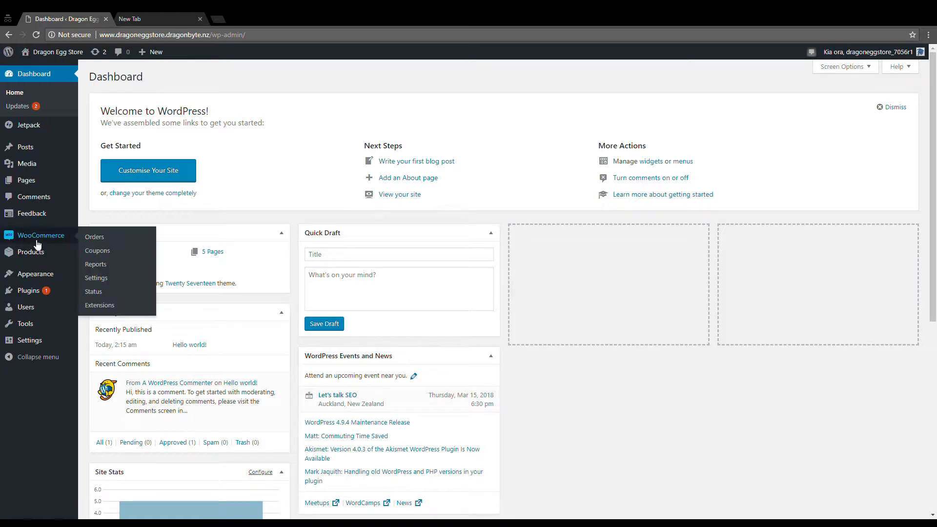
mouse_move(31, 276)
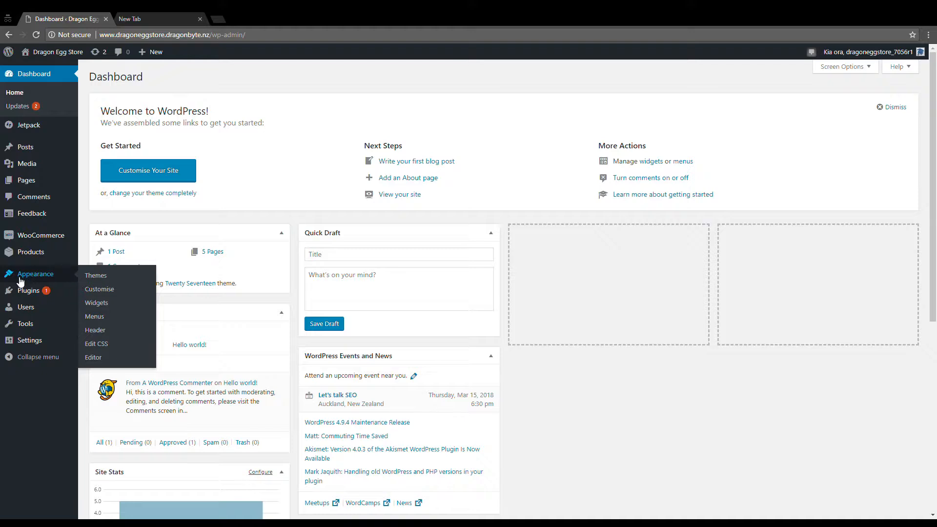
left_click(97, 276)
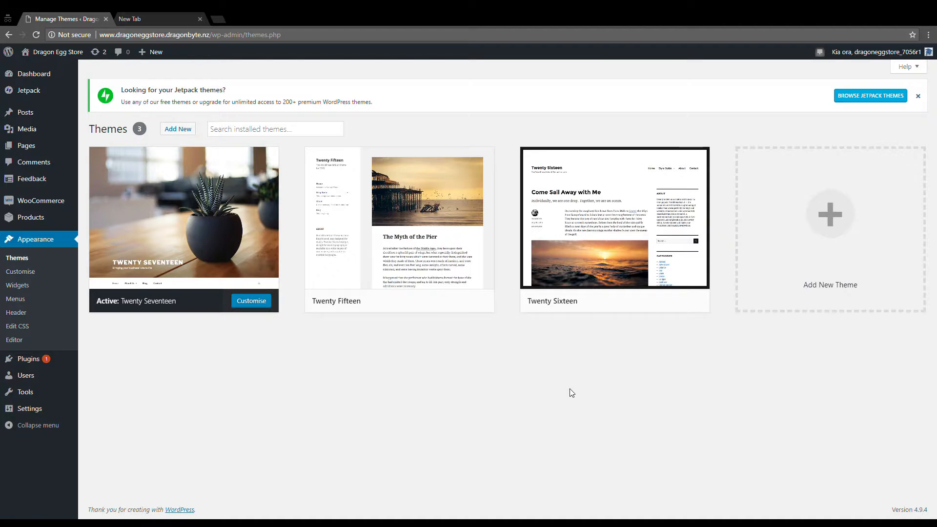
left_click(828, 224)
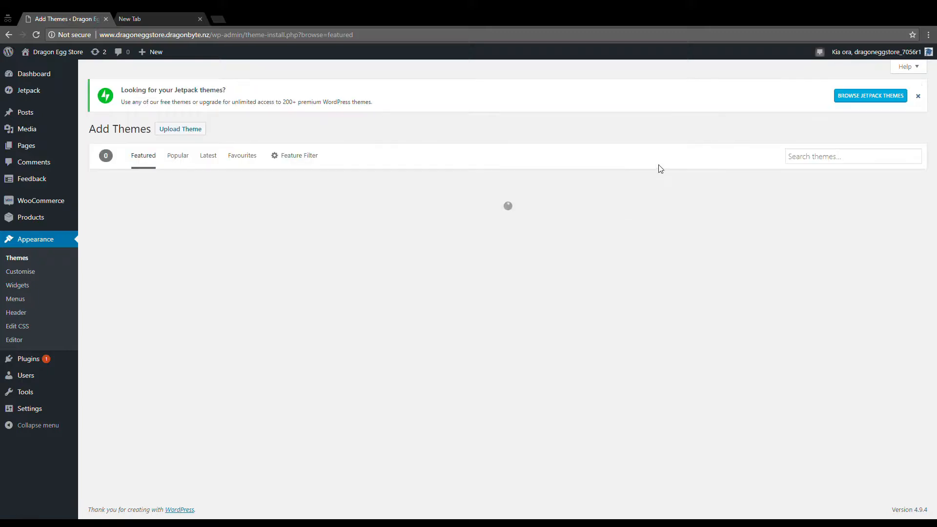
left_click(805, 159)
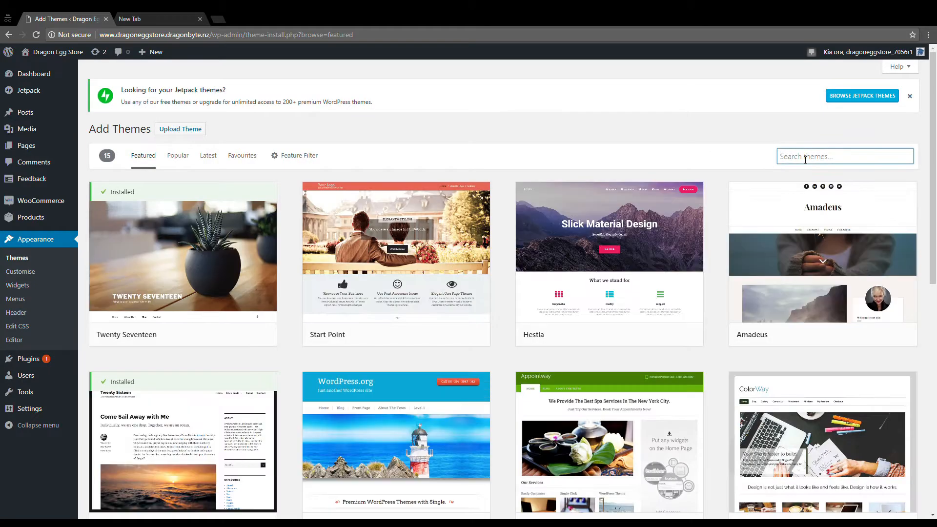
type("Storefront")
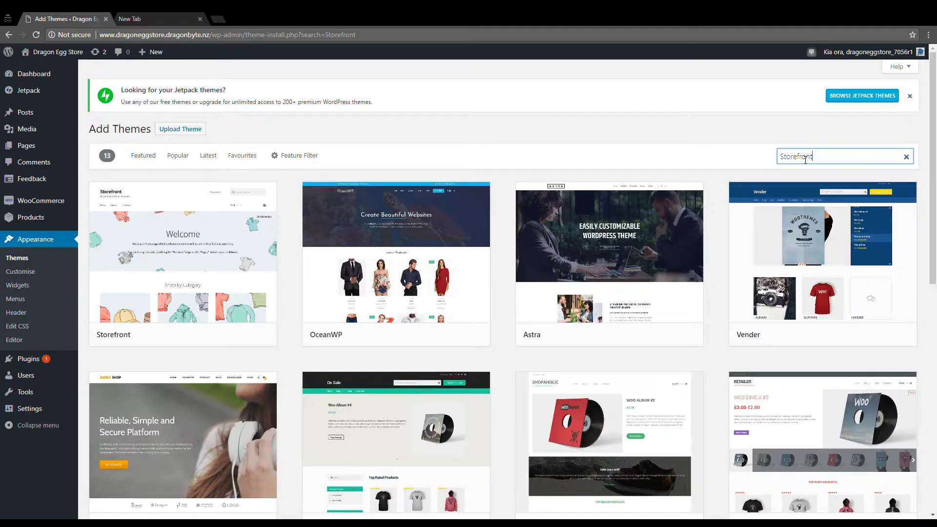
Step: Install and activate the Storefront theme
mouse_move(172, 296)
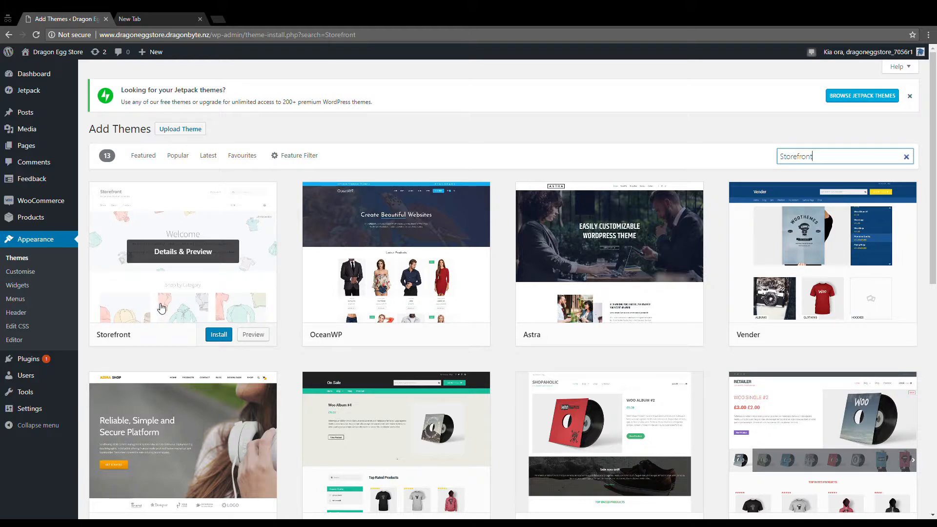
left_click(215, 341)
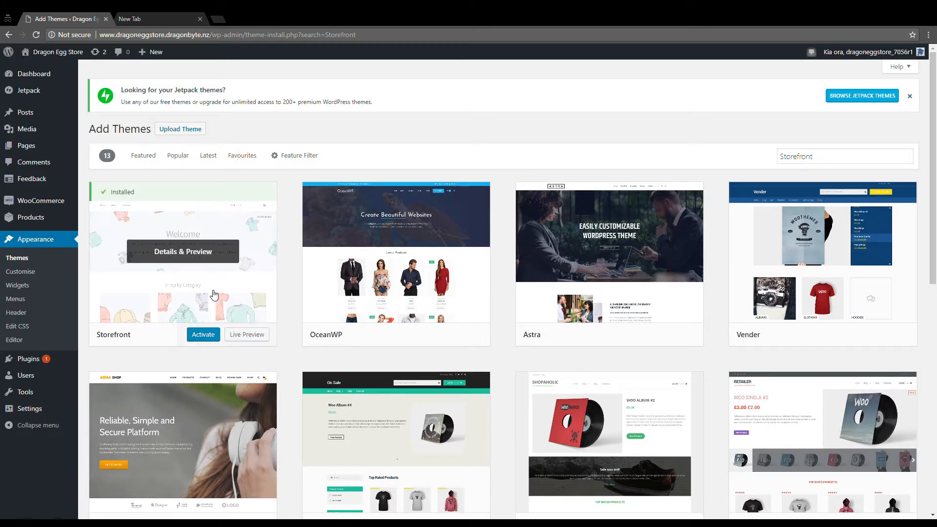
left_click(203, 335)
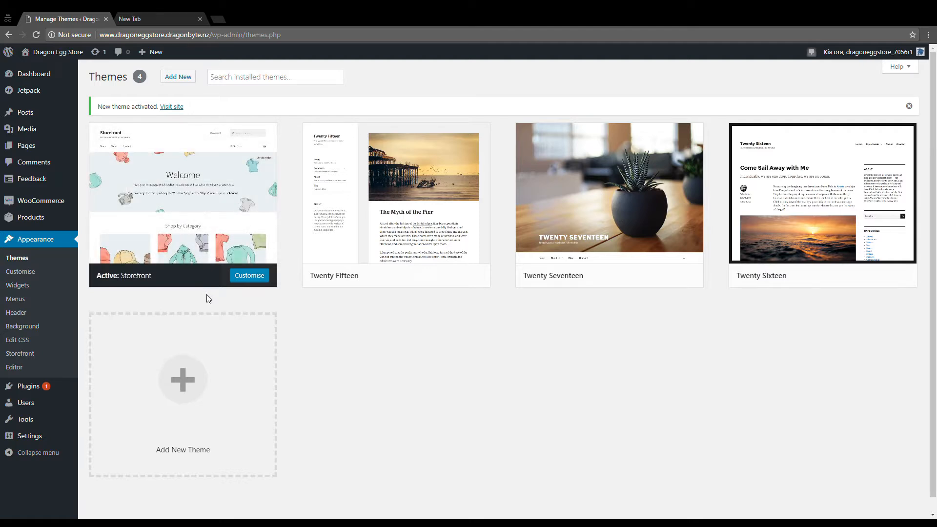
Step: Visit the live site and check the new theme's front page and basket
mouse_move(61, 54)
left_click(52, 71)
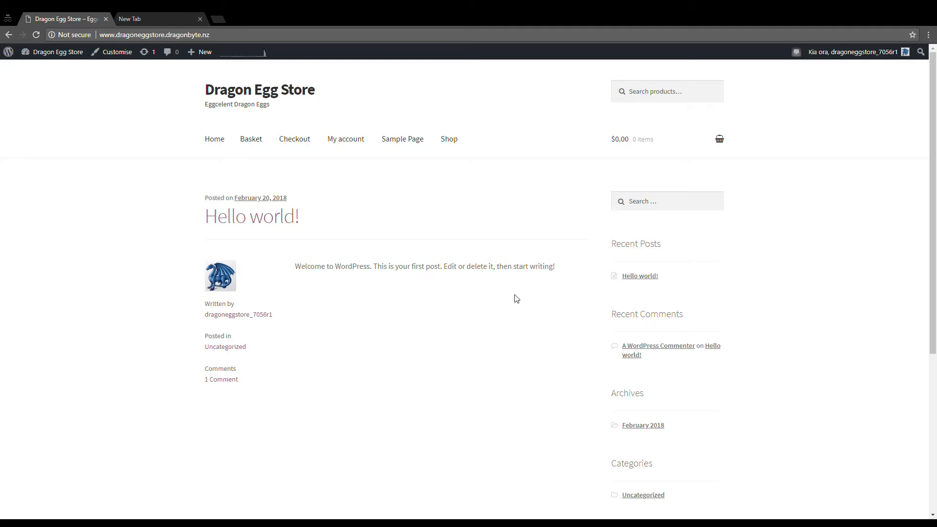
mouse_move(722, 140)
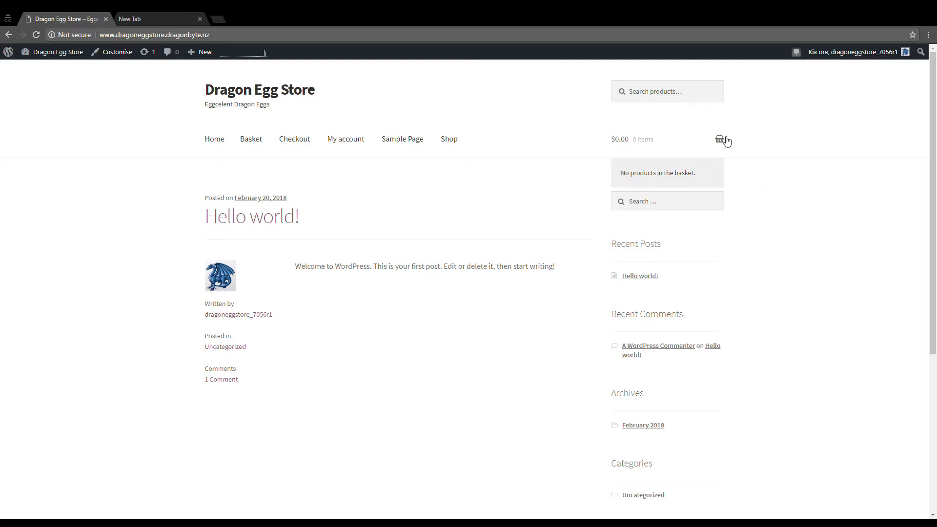